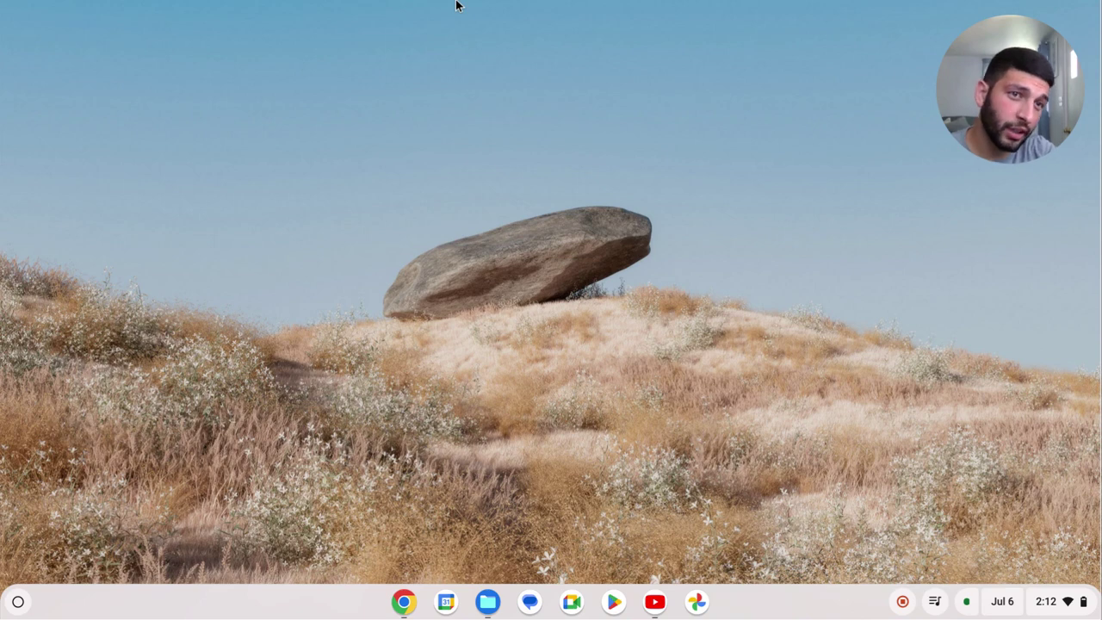
- Switch to the Chrome window holding the Oregon Trucking Online site using the shelf's window list
{"action": "left_click", "coordinate": [404, 604]}
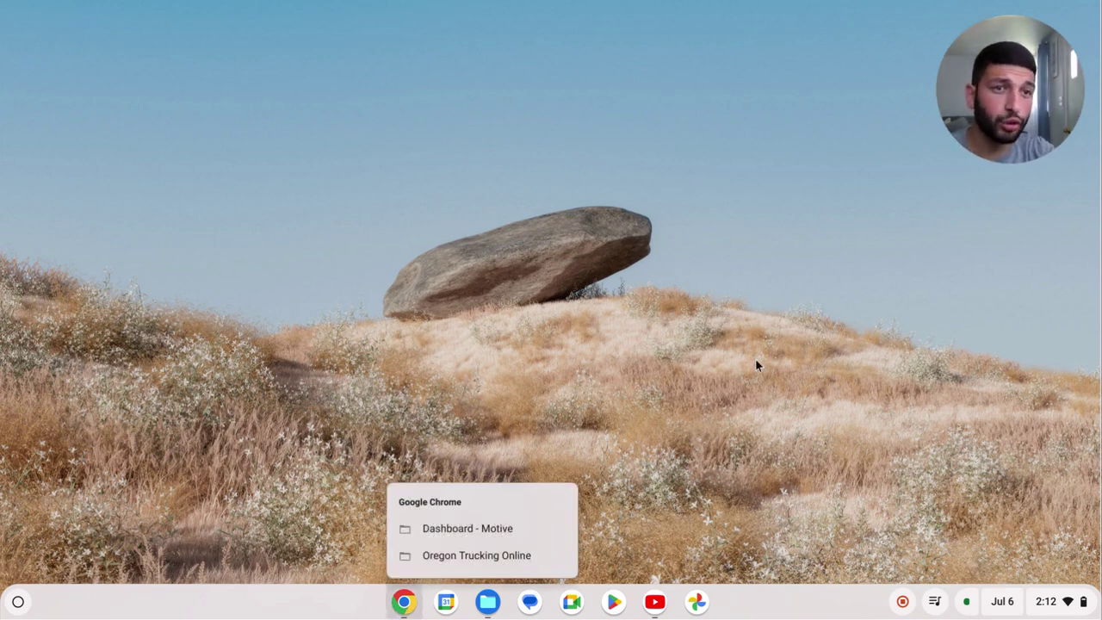
{"action": "left_click", "coordinate": [479, 564]}
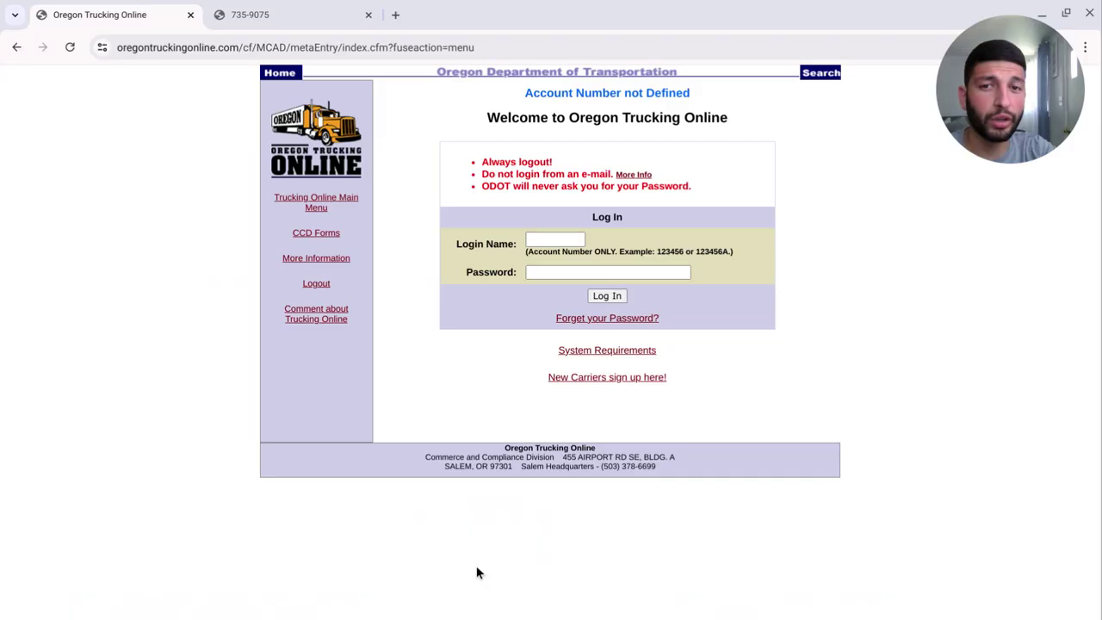
- Open the 735-9075 application form and leave both Quarterly and Monthly weight-mile boxes unchecked
{"action": "left_click", "coordinate": [260, 6]}
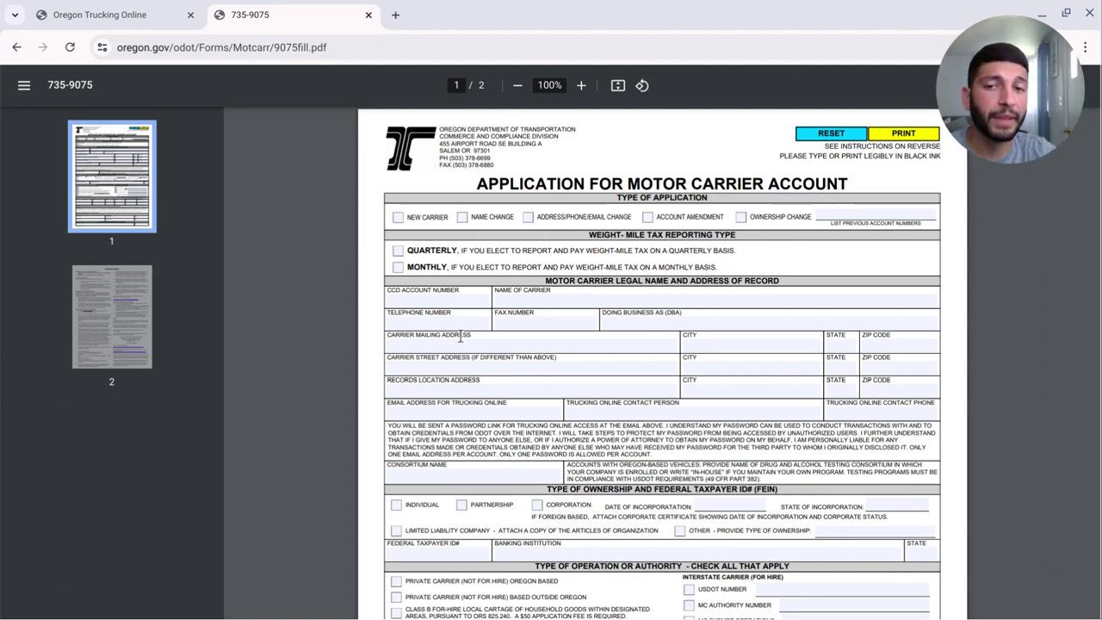
{"action": "scroll", "coordinate": [603, 263], "scroll_direction": "down", "scroll_amount": 5}
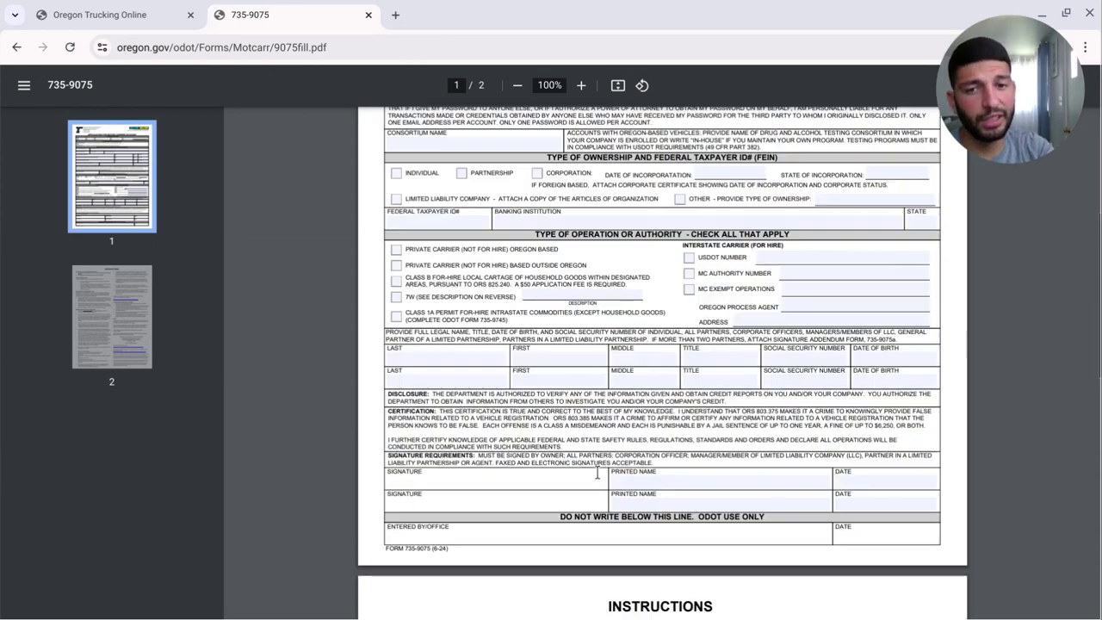
{"action": "scroll", "coordinate": [603, 456], "scroll_direction": "up", "scroll_amount": 4}
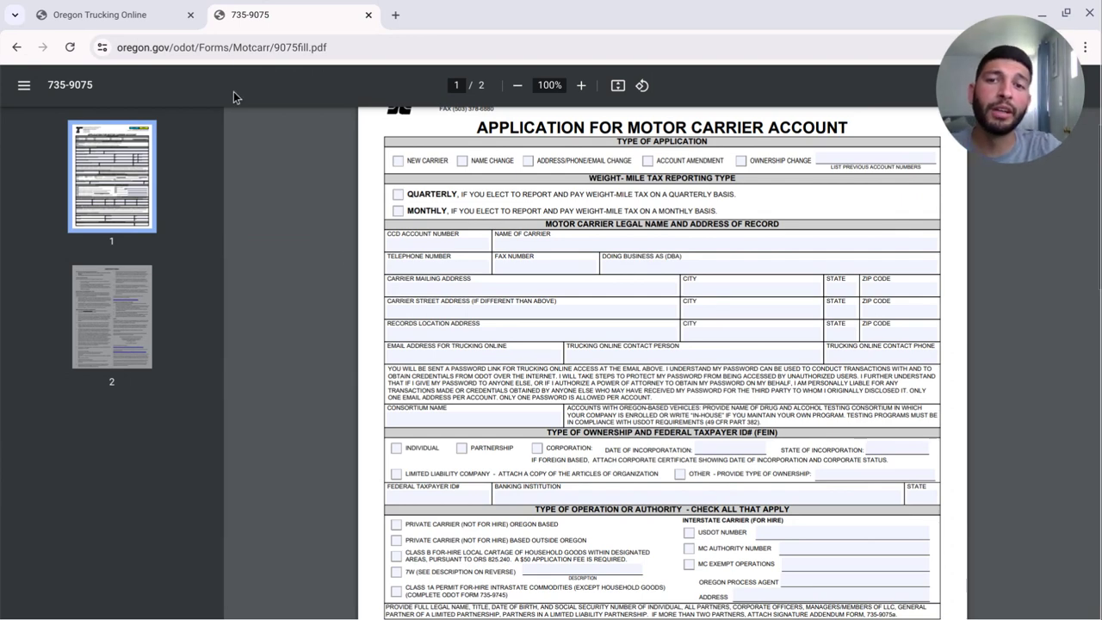
{"action": "left_click", "coordinate": [398, 195]}
{"action": "left_click", "coordinate": [397, 211]}
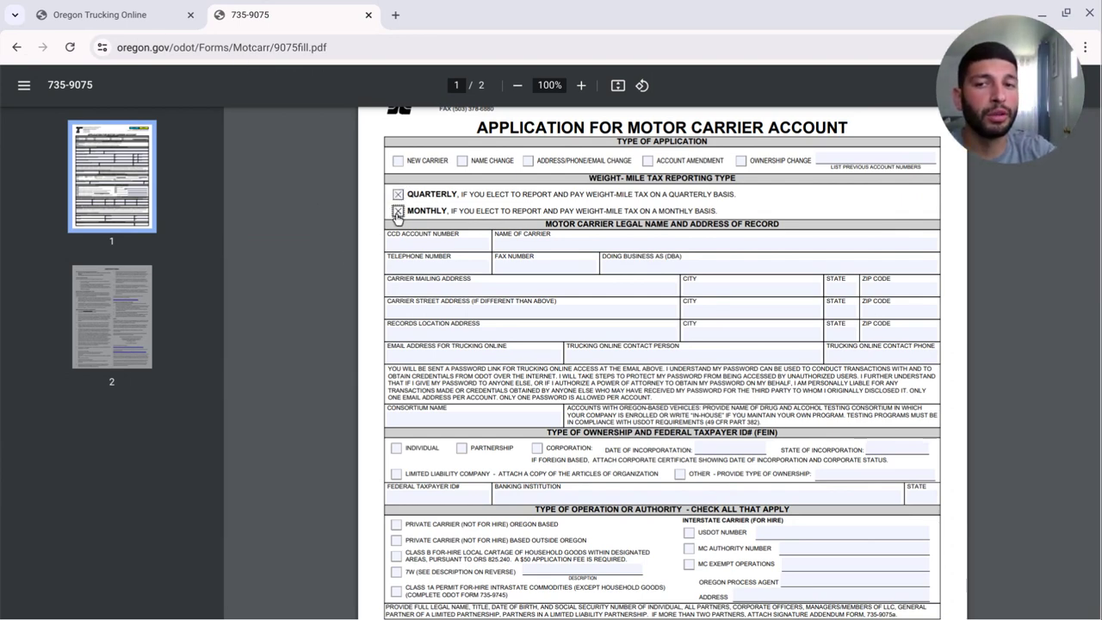
{"action": "left_click", "coordinate": [398, 211]}
{"action": "left_click", "coordinate": [397, 194]}
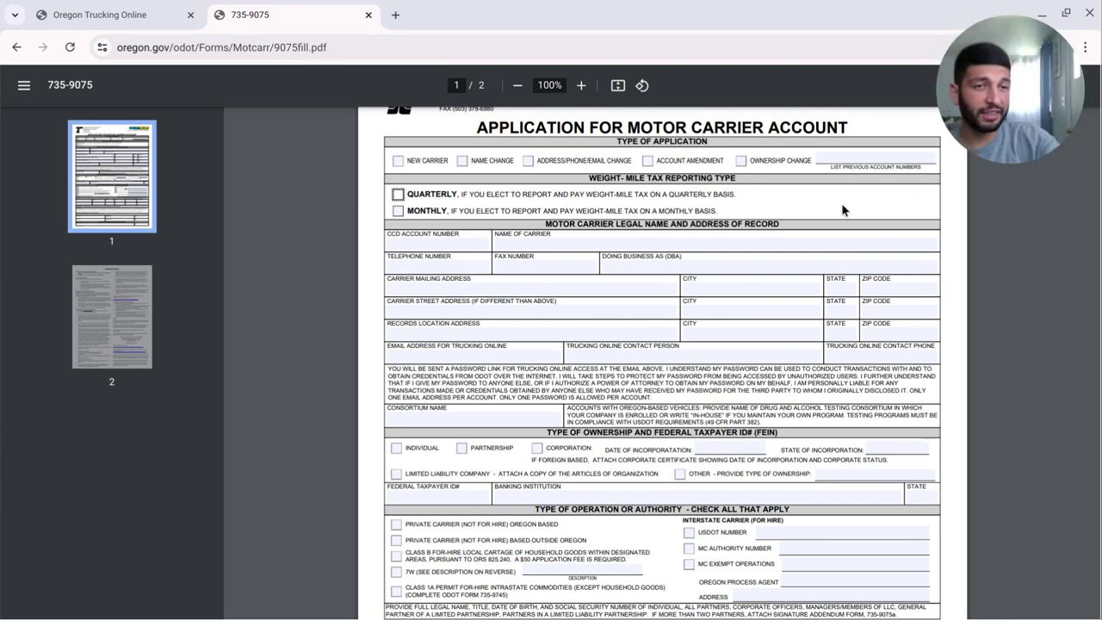
- Scroll through the rest of the form, then return to the Oregon Trucking Online login tab
{"action": "scroll", "coordinate": [844, 212], "scroll_direction": "up", "scroll_amount": 2}
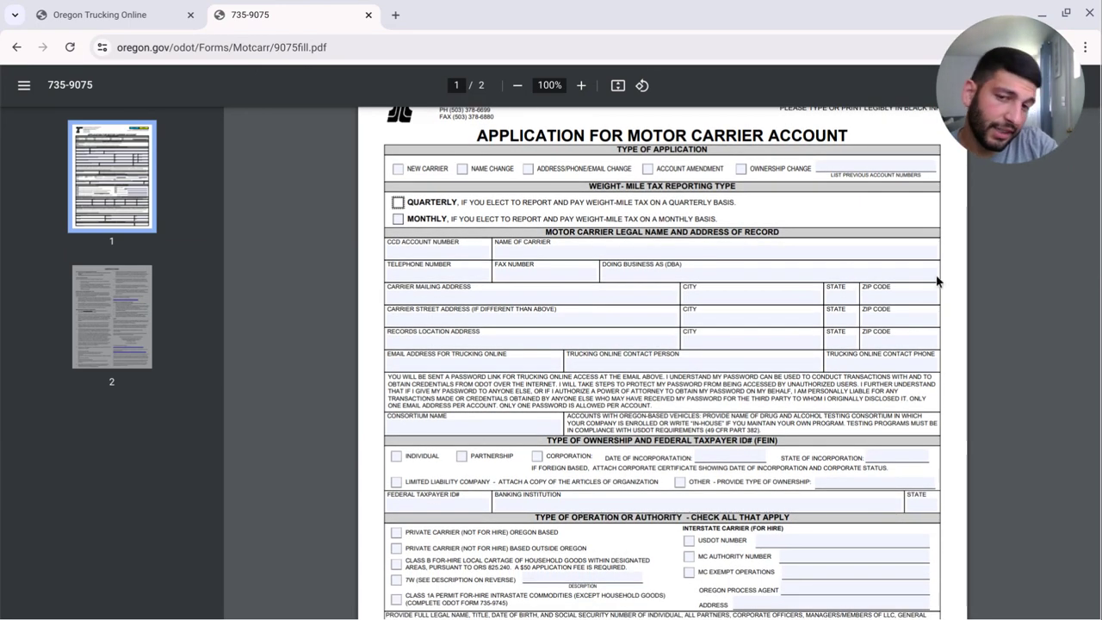
{"action": "scroll", "coordinate": [935, 278], "scroll_direction": "down", "scroll_amount": 2}
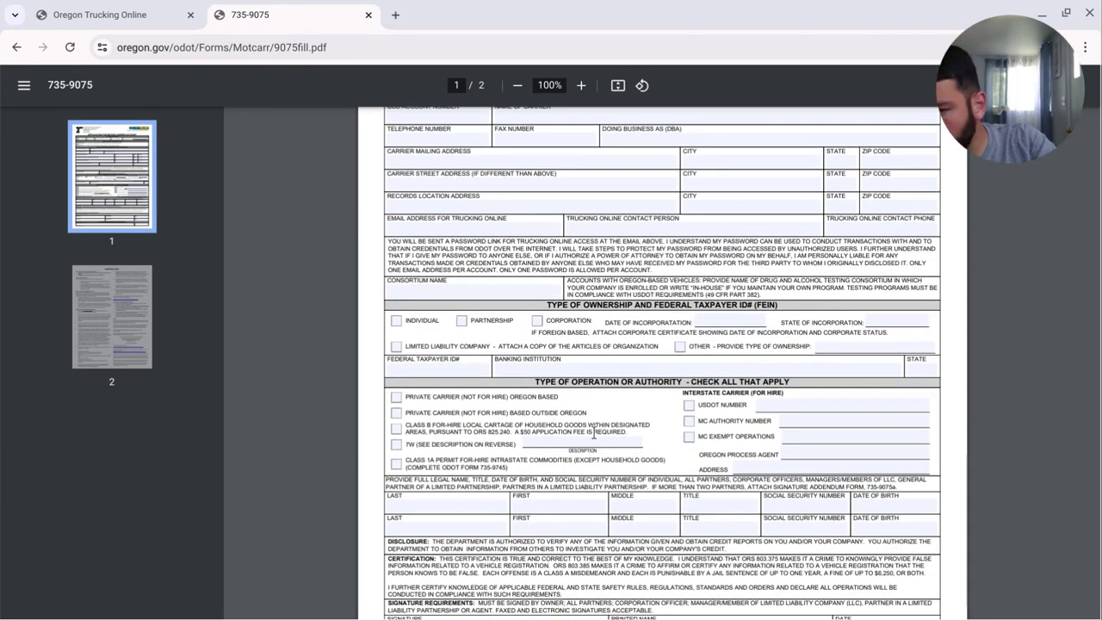
{"action": "scroll", "coordinate": [575, 288], "scroll_direction": "up", "scroll_amount": 2}
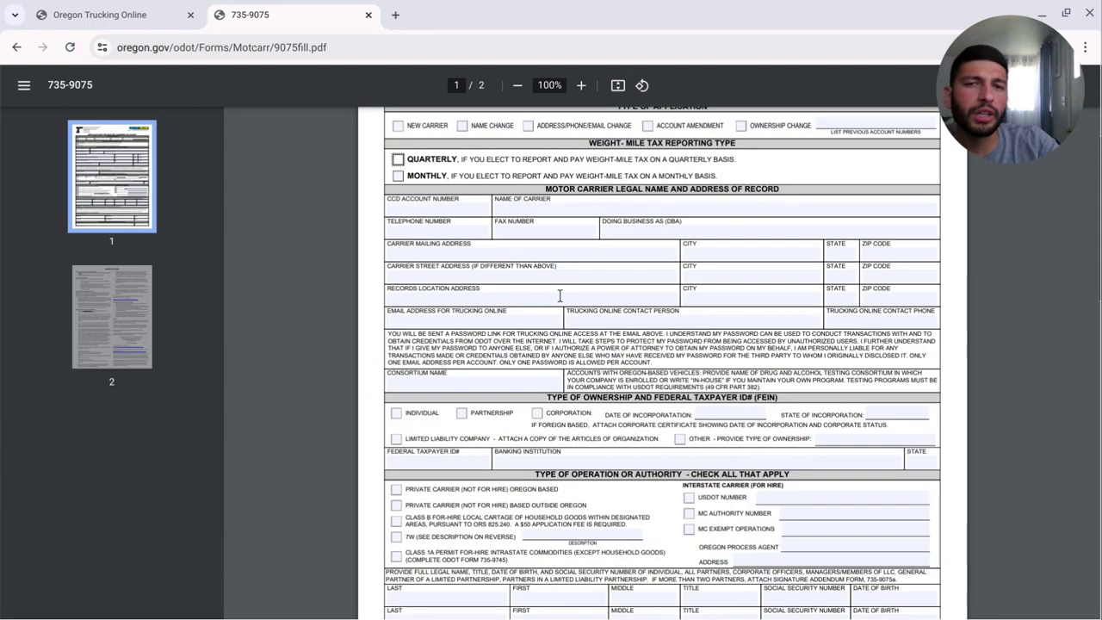
{"action": "scroll", "coordinate": [575, 287], "scroll_direction": "up", "scroll_amount": 1}
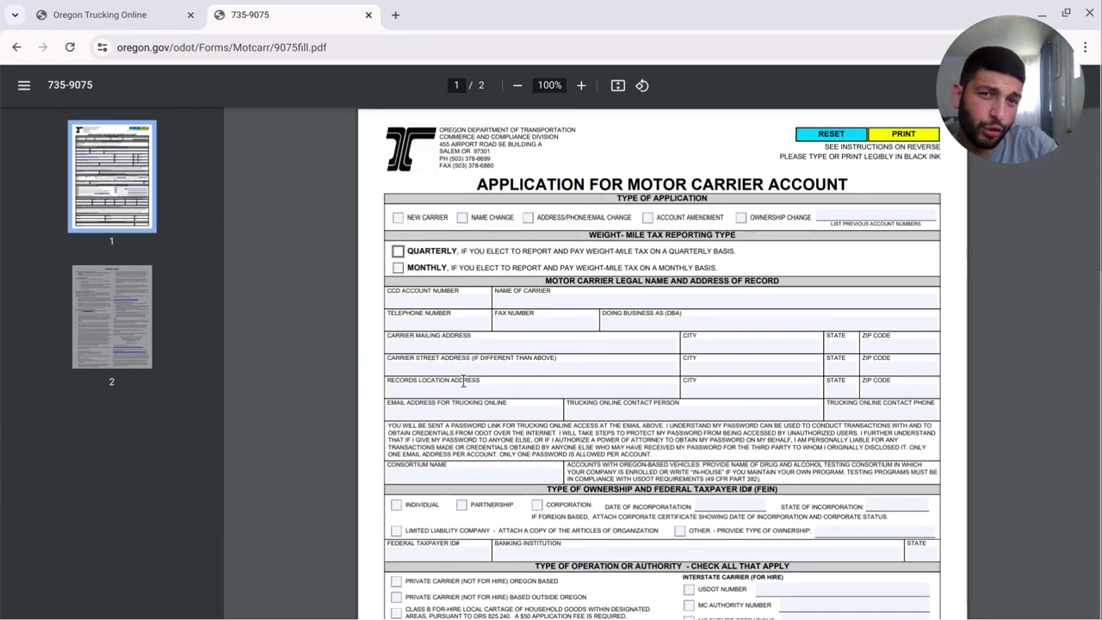
{"action": "scroll", "coordinate": [604, 372], "scroll_direction": "down", "scroll_amount": 4}
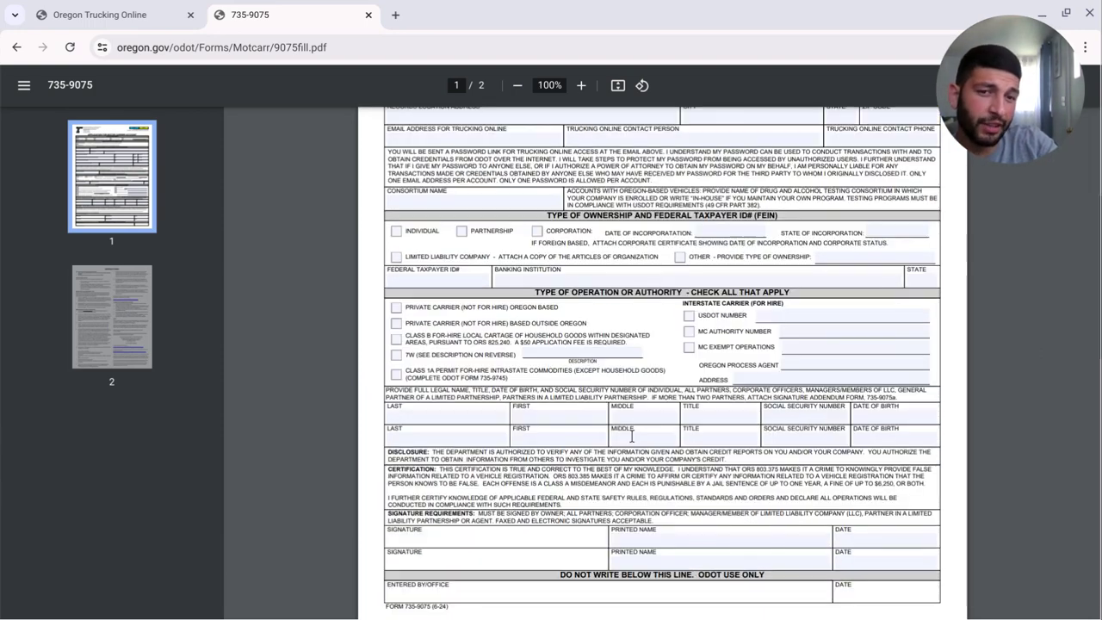
{"action": "scroll", "coordinate": [995, 542], "scroll_direction": "up", "scroll_amount": 4}
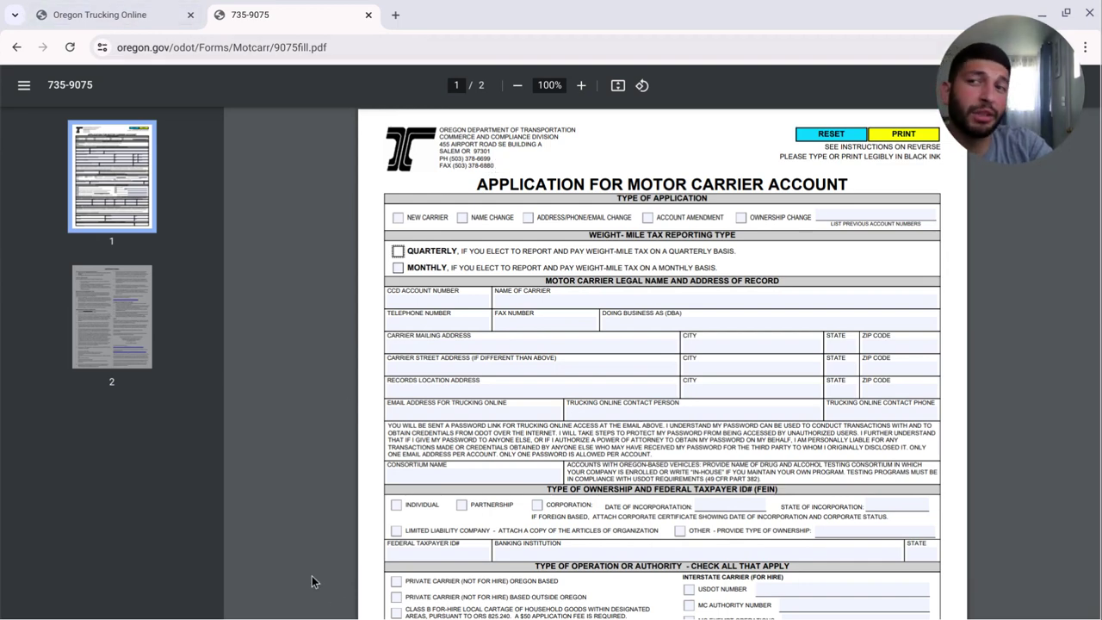
{"action": "left_click", "coordinate": [113, 7]}
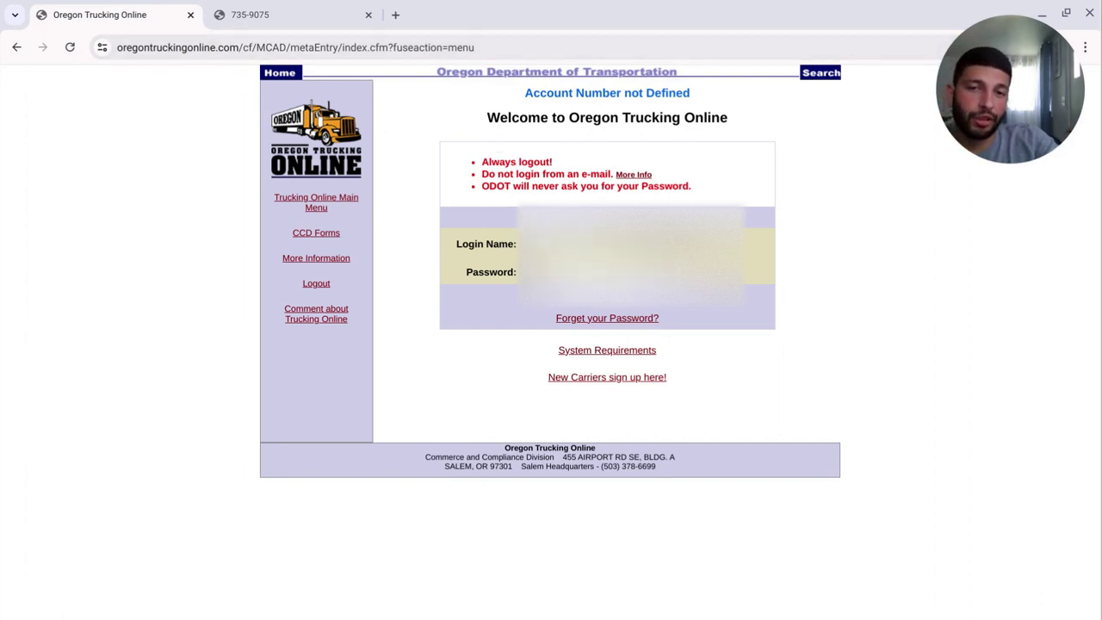
{"action": "left_click", "coordinate": [262, 14]}
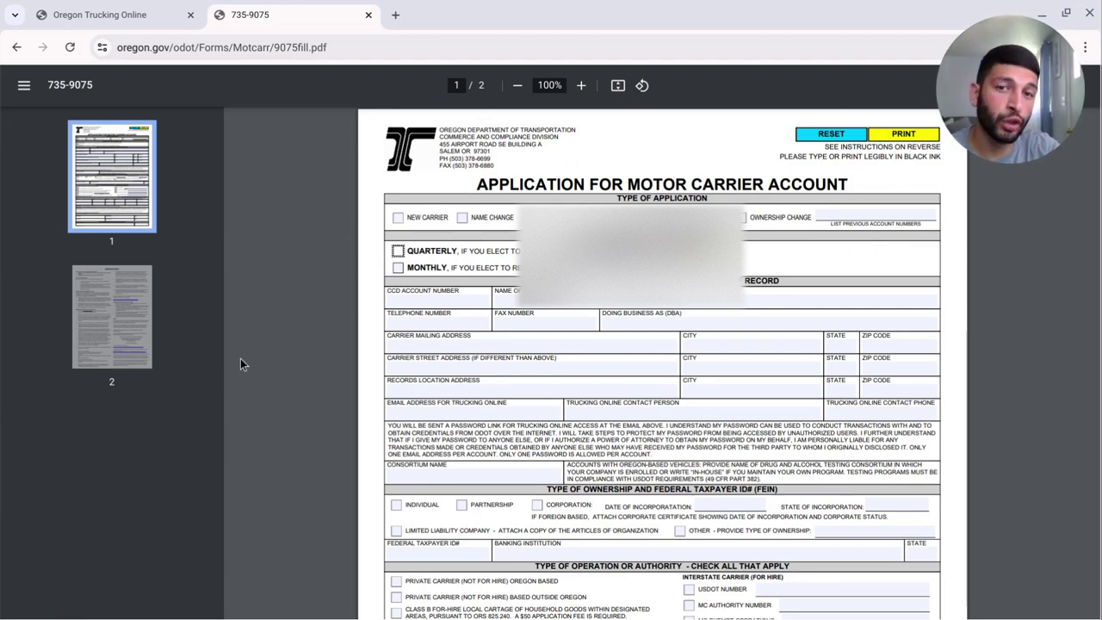
{"action": "left_click", "coordinate": [119, 12]}
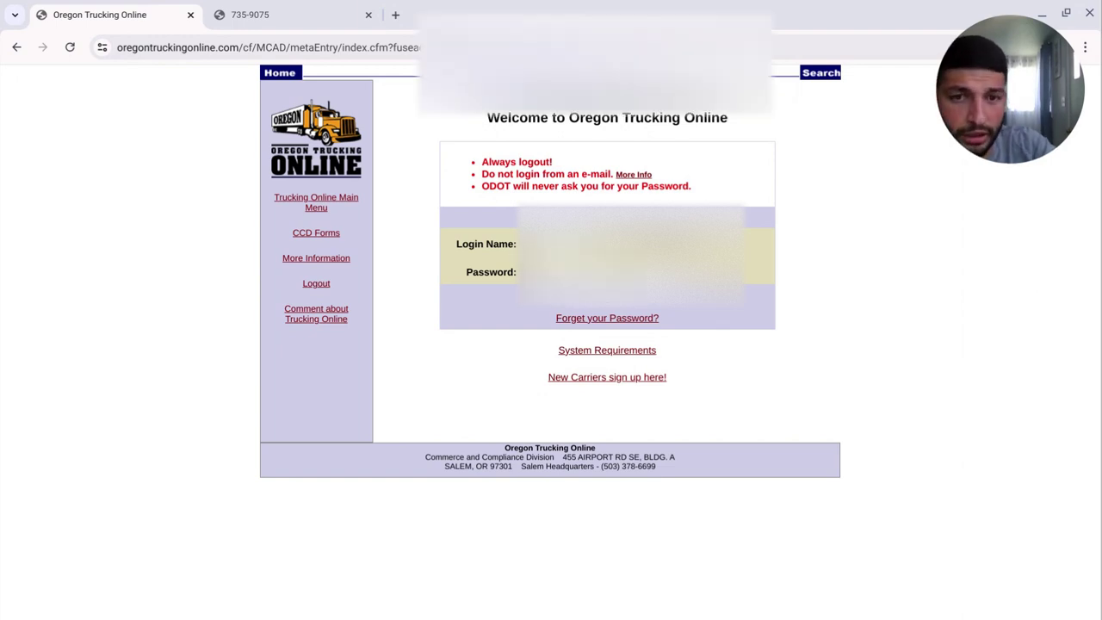
{"action": "left_click", "coordinate": [603, 306]}
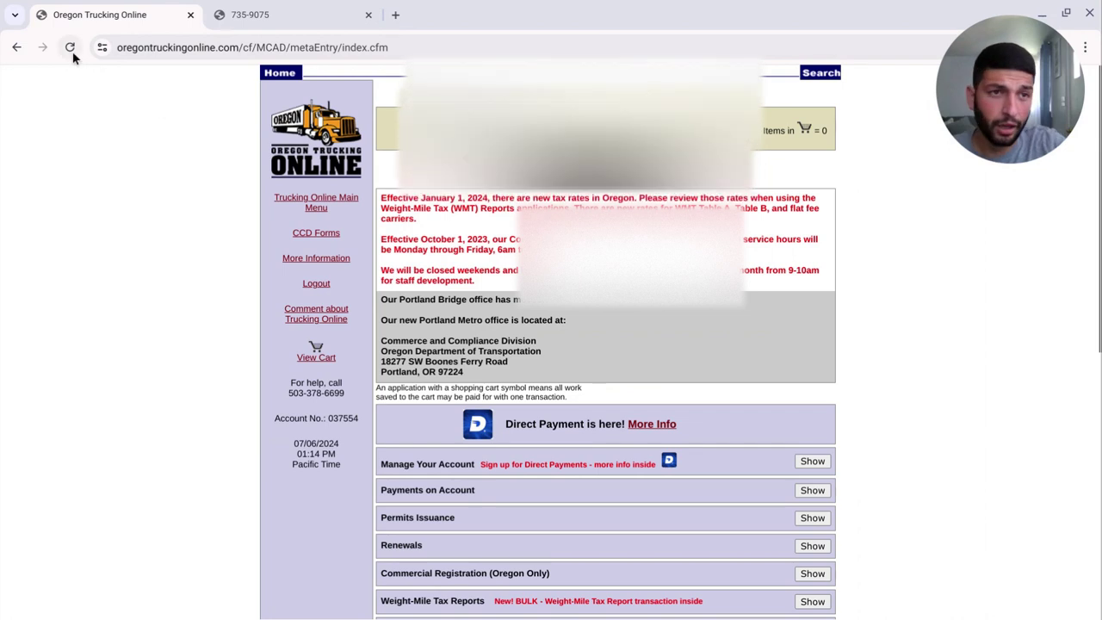
- Scroll the CCD Online Applications menu and expand the Permits Issuance options
{"action": "scroll", "coordinate": [940, 255], "scroll_direction": "down", "scroll_amount": 1}
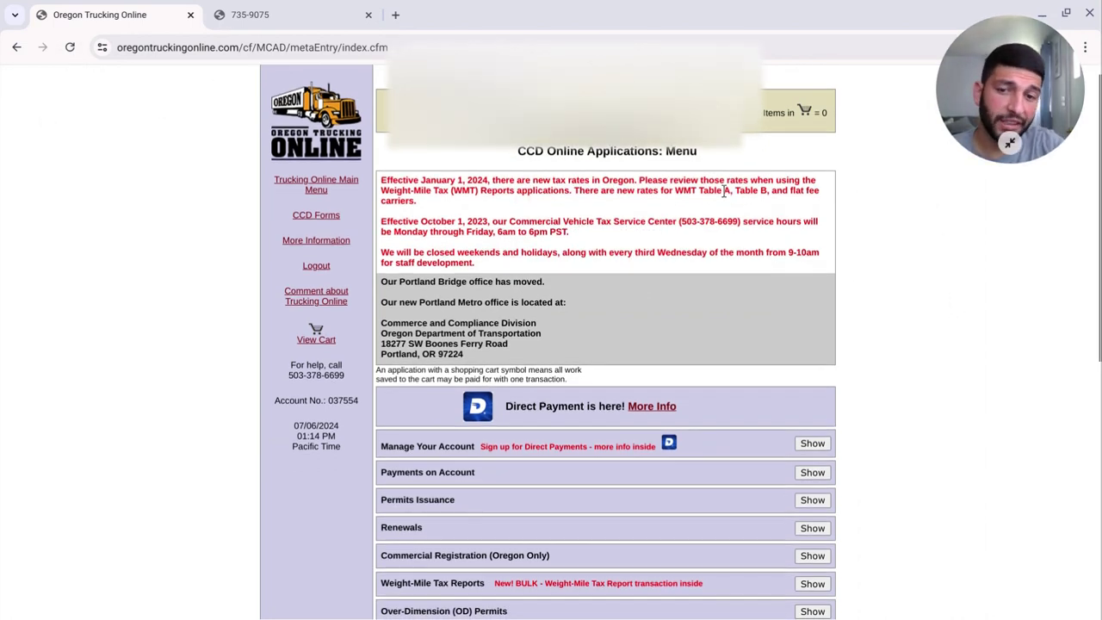
{"action": "scroll", "coordinate": [720, 212], "scroll_direction": "down", "scroll_amount": 3}
{"action": "scroll", "coordinate": [747, 205], "scroll_direction": "down", "scroll_amount": 5}
{"action": "scroll", "coordinate": [746, 204], "scroll_direction": "up", "scroll_amount": 9}
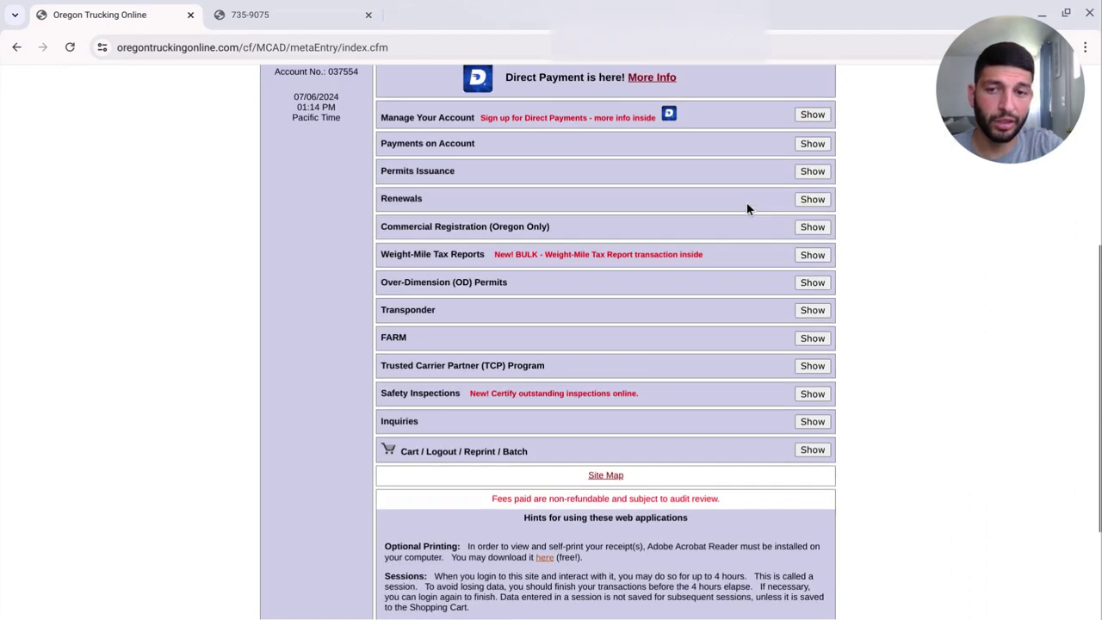
{"action": "scroll", "coordinate": [741, 136], "scroll_direction": "down", "scroll_amount": 2}
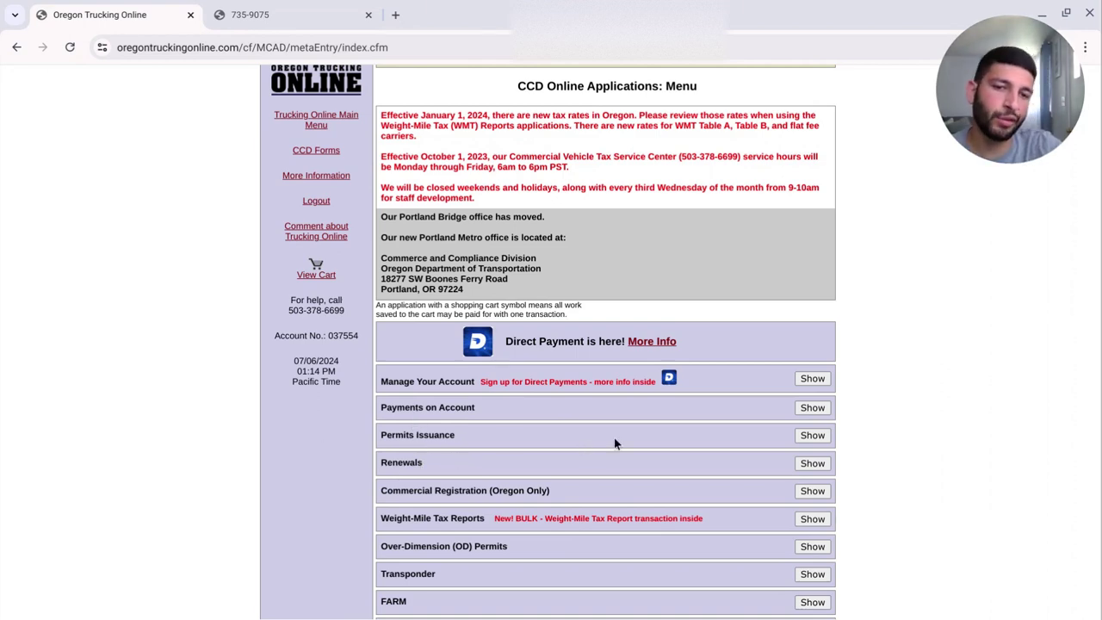
{"action": "left_click", "coordinate": [812, 434]}
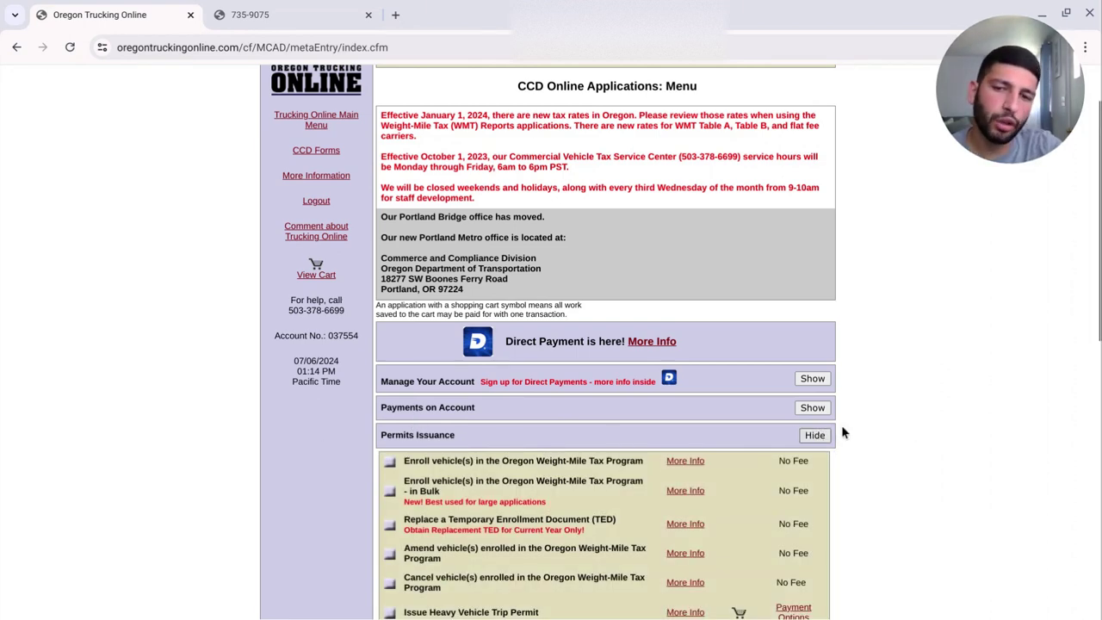
{"action": "scroll", "coordinate": [1049, 380], "scroll_direction": "down", "scroll_amount": 2}
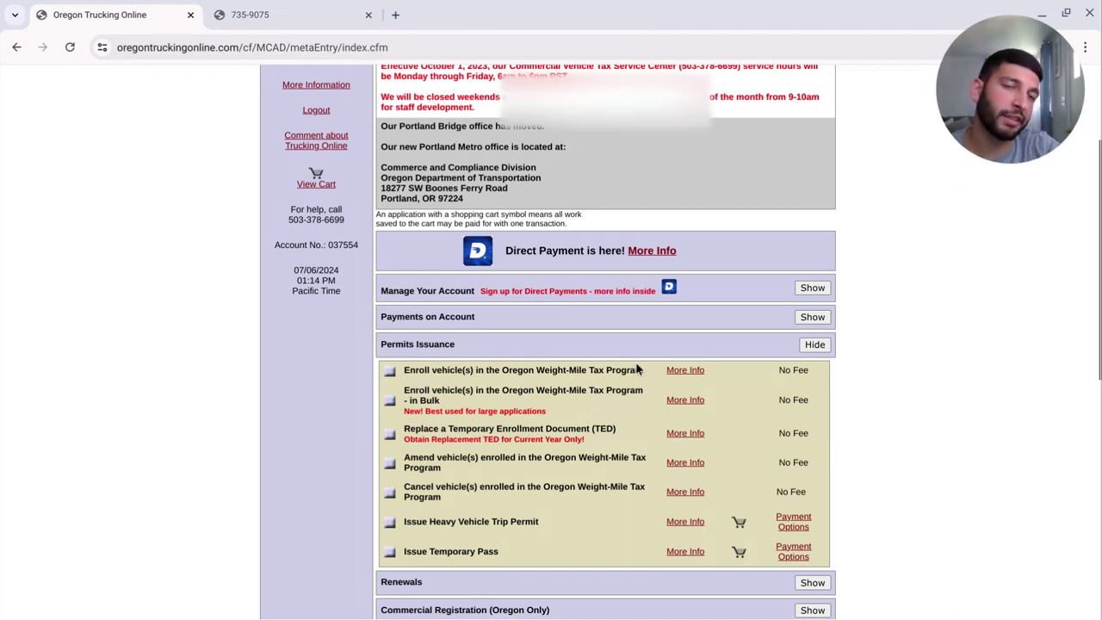
{"action": "left_click", "coordinate": [392, 373]}
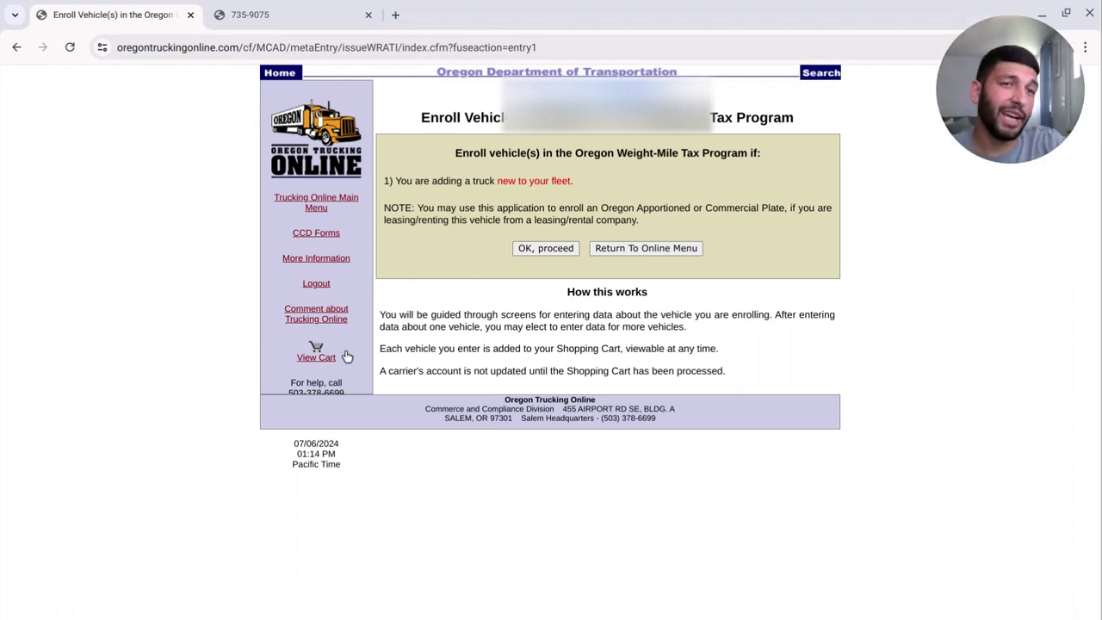
{"action": "left_click", "coordinate": [565, 246]}
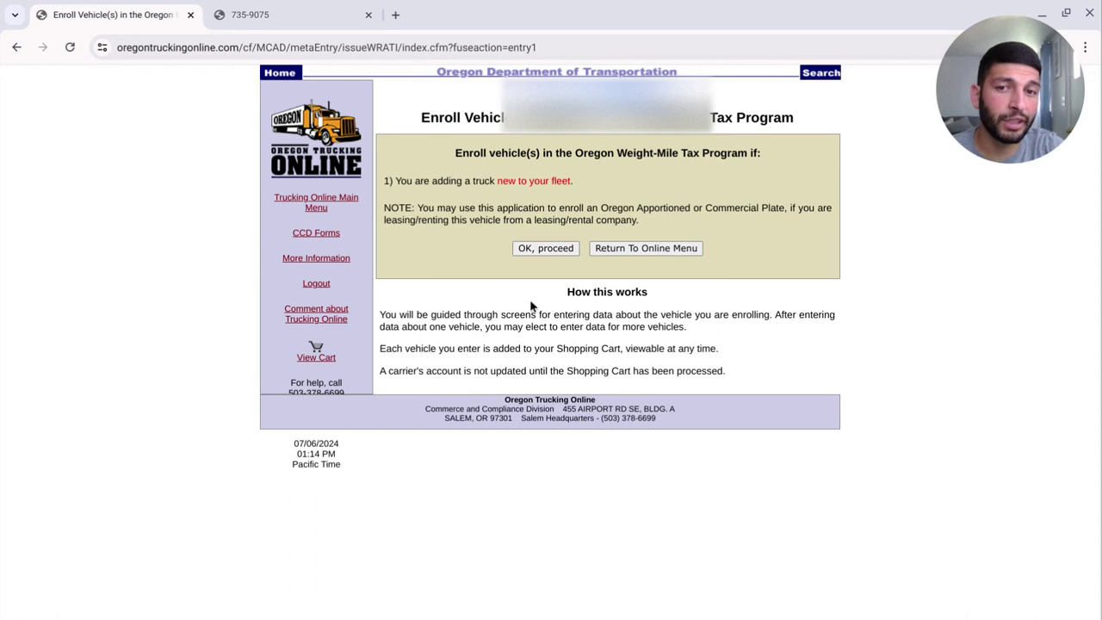
{"action": "left_click", "coordinate": [569, 250]}
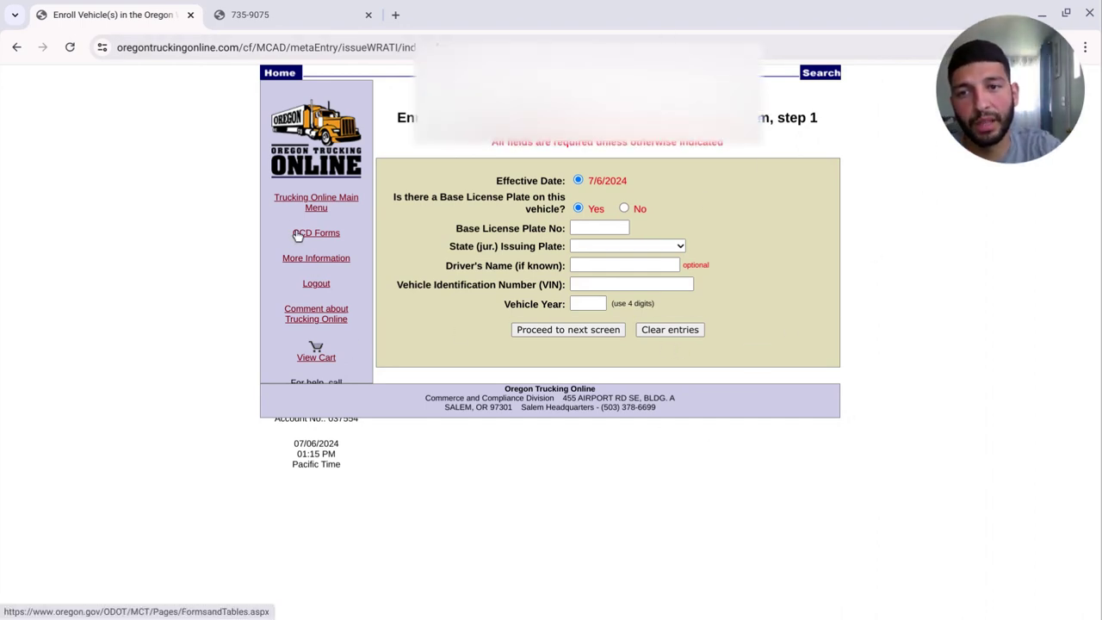
- Back on the CCD menu, expand Weight-Mile Tax Reports and open the monthly and quarterly report application
{"action": "left_click", "coordinate": [303, 202]}
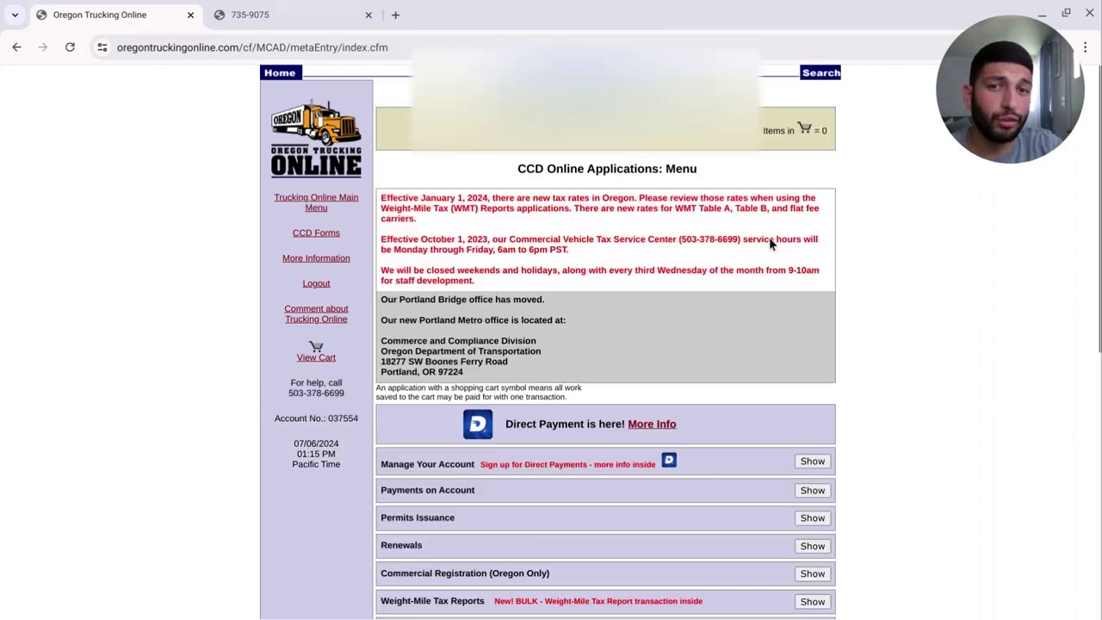
{"action": "scroll", "coordinate": [600, 250], "scroll_direction": "down", "scroll_amount": 1}
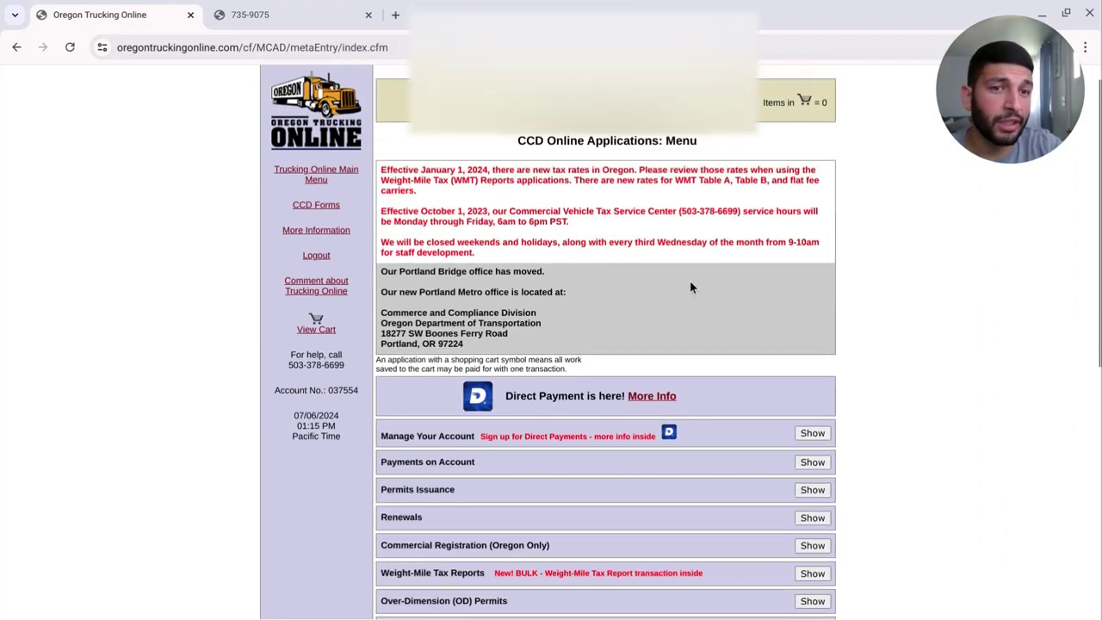
{"action": "scroll", "coordinate": [988, 279], "scroll_direction": "up", "scroll_amount": 1}
{"action": "scroll", "coordinate": [878, 216], "scroll_direction": "down", "scroll_amount": 4}
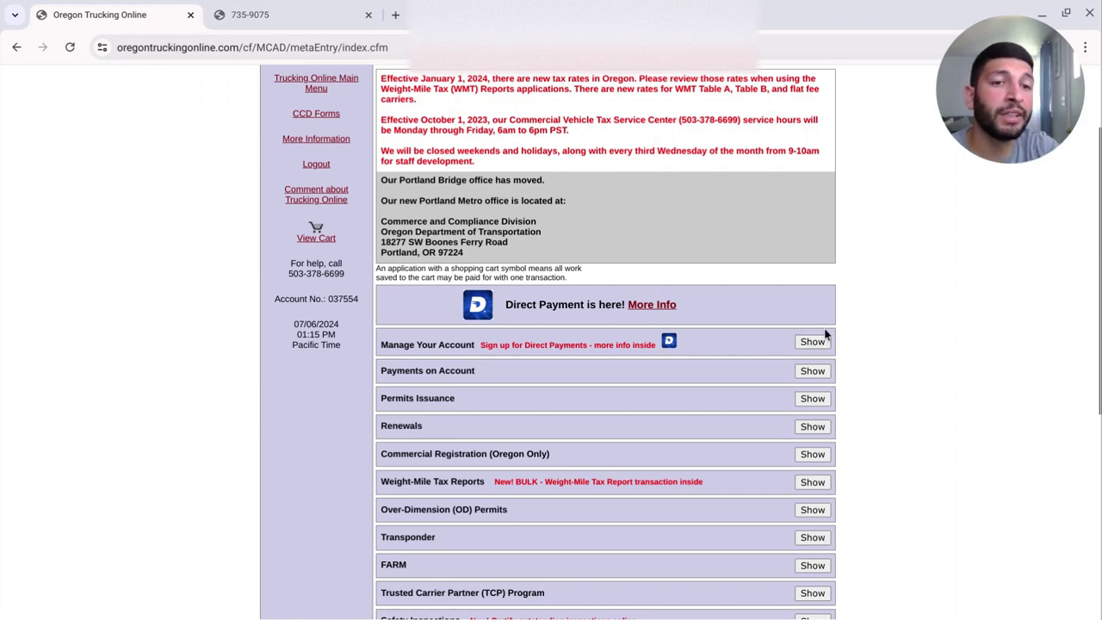
{"action": "scroll", "coordinate": [939, 155], "scroll_direction": "down", "scroll_amount": 2}
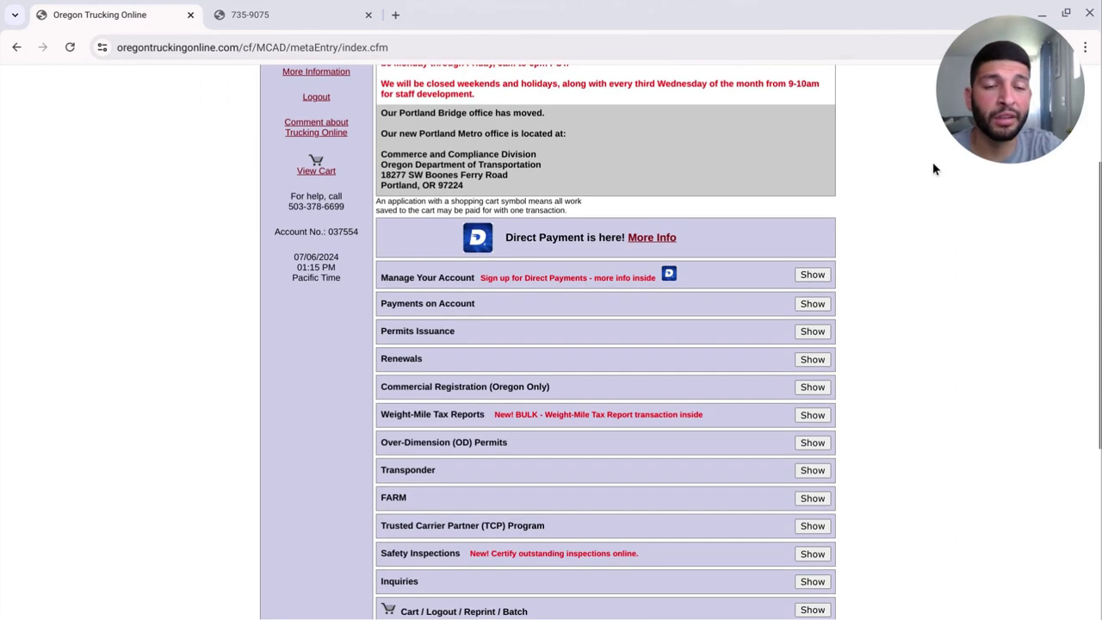
{"action": "scroll", "coordinate": [930, 129], "scroll_direction": "down", "scroll_amount": 1}
{"action": "scroll", "coordinate": [516, 241], "scroll_direction": "down", "scroll_amount": 2}
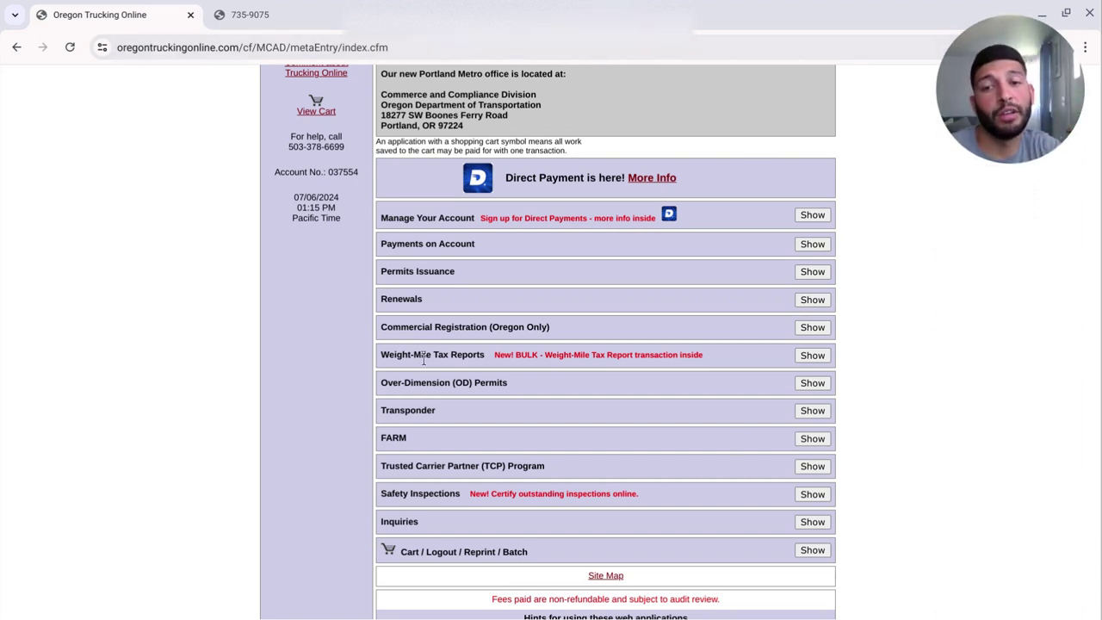
{"action": "left_click", "coordinate": [814, 356]}
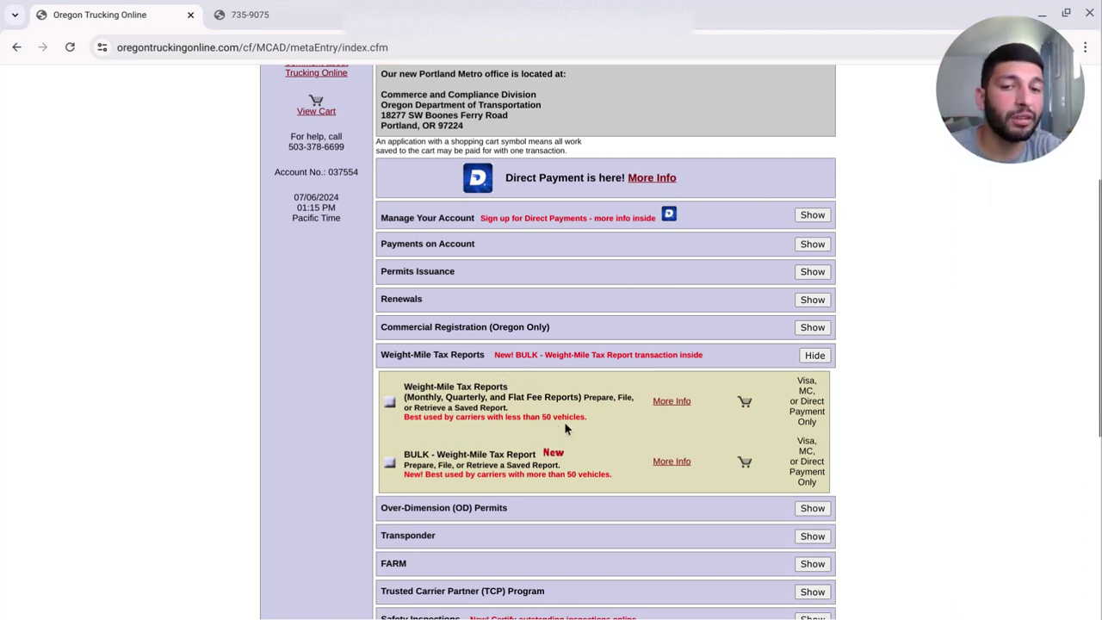
{"action": "left_click", "coordinate": [390, 404]}
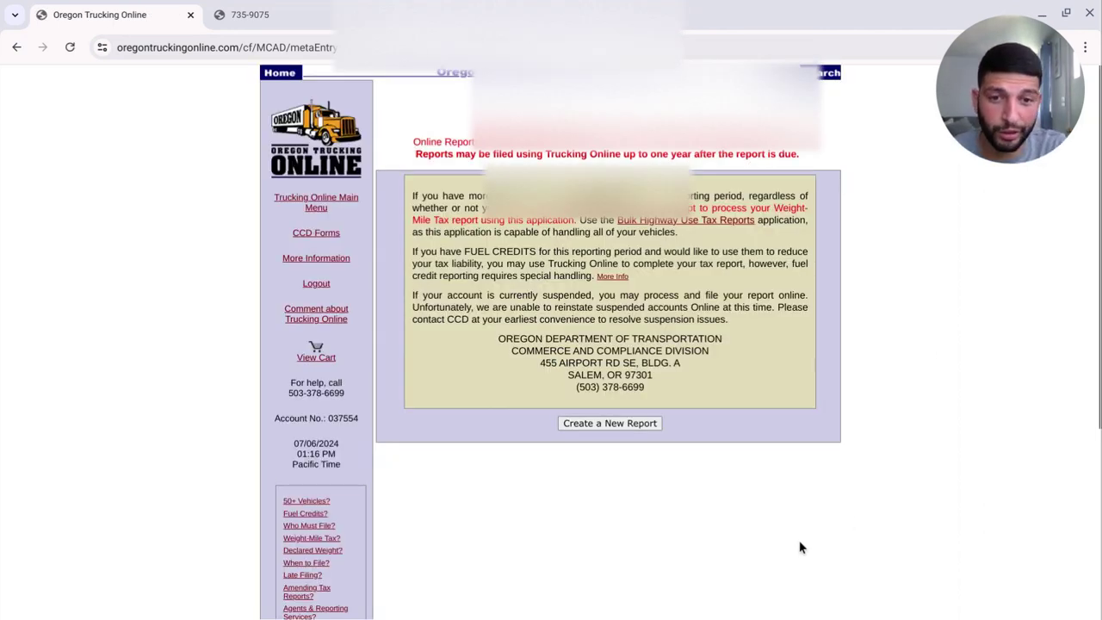
- Create a new Quarterly Tax report for 2nd Quarter 2024, answering Yes to Oregon miles, and submit it
{"action": "left_click", "coordinate": [652, 422]}
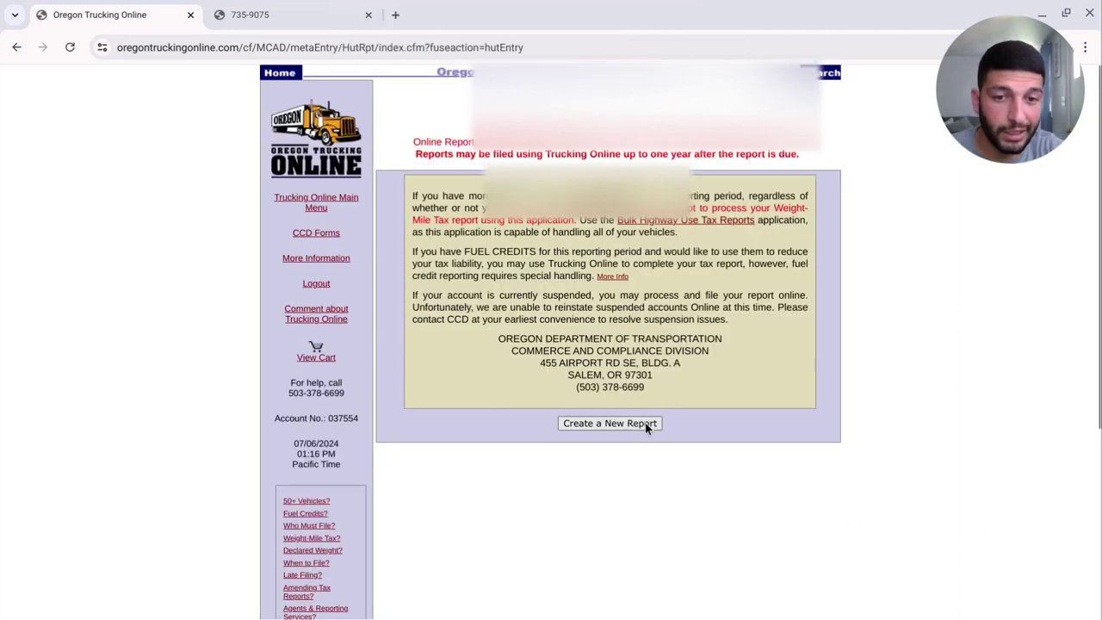
{"action": "scroll", "coordinate": [512, 246], "scroll_direction": "down", "scroll_amount": 1}
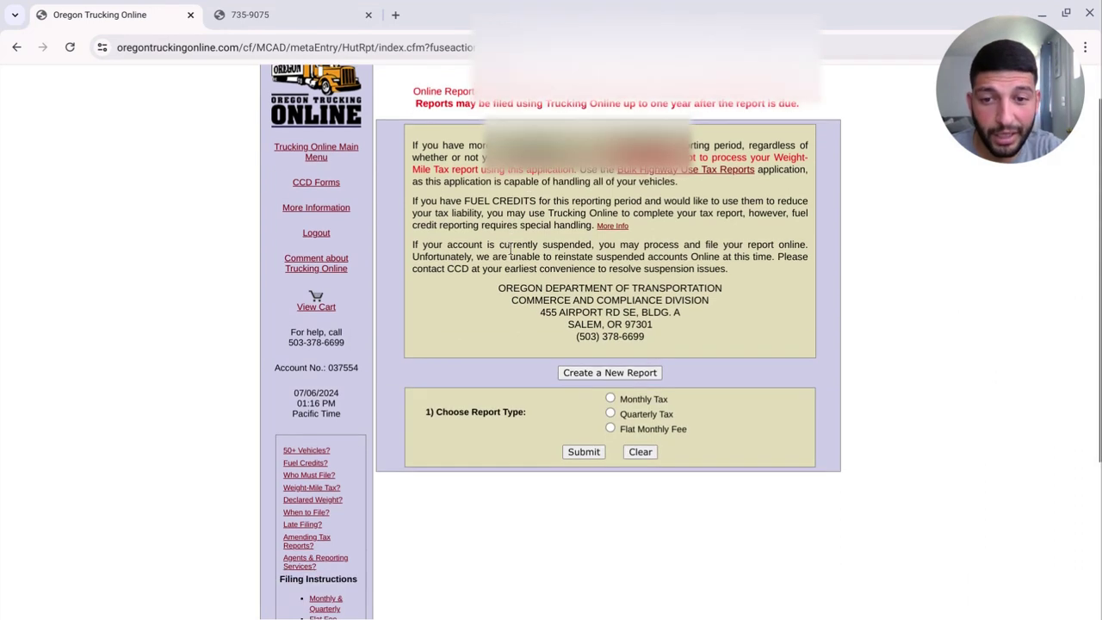
{"action": "left_click", "coordinate": [609, 414]}
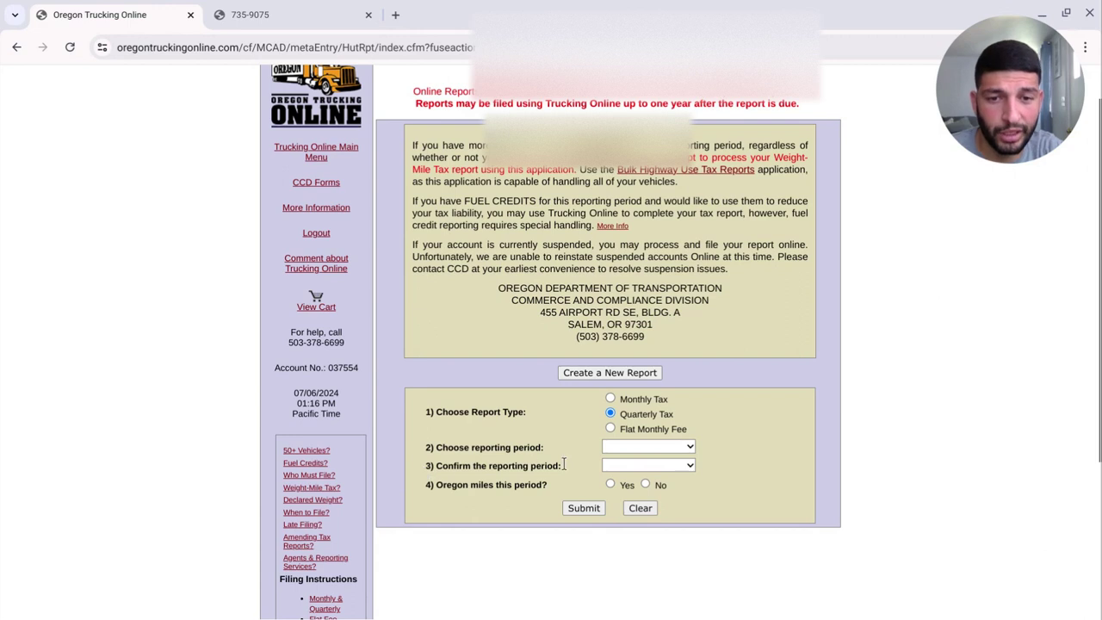
{"action": "left_click", "coordinate": [627, 446]}
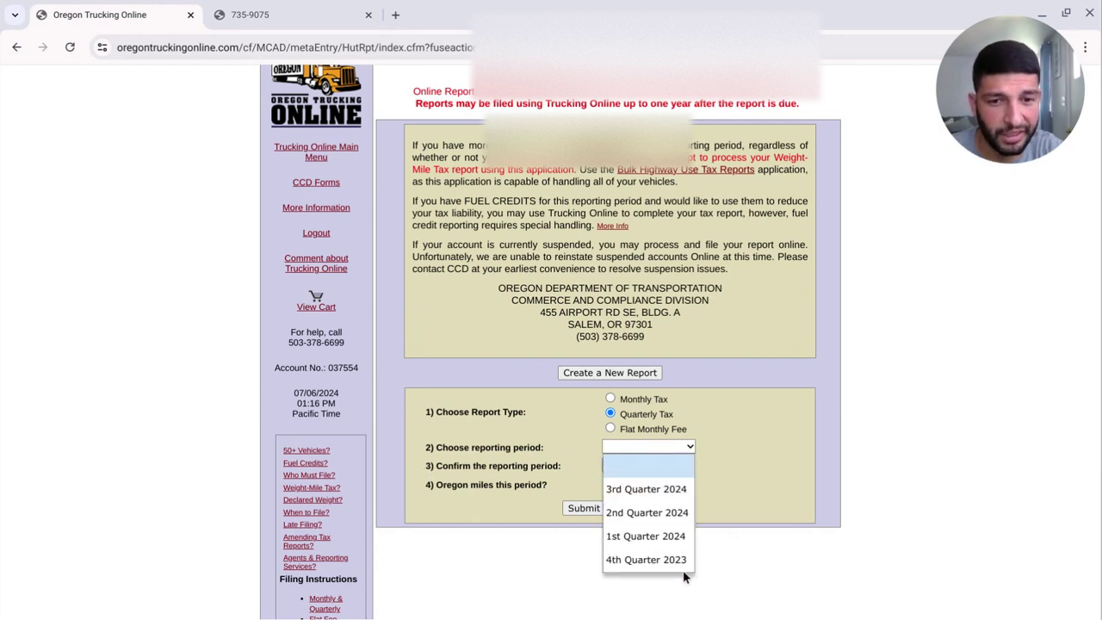
{"action": "left_click", "coordinate": [620, 512]}
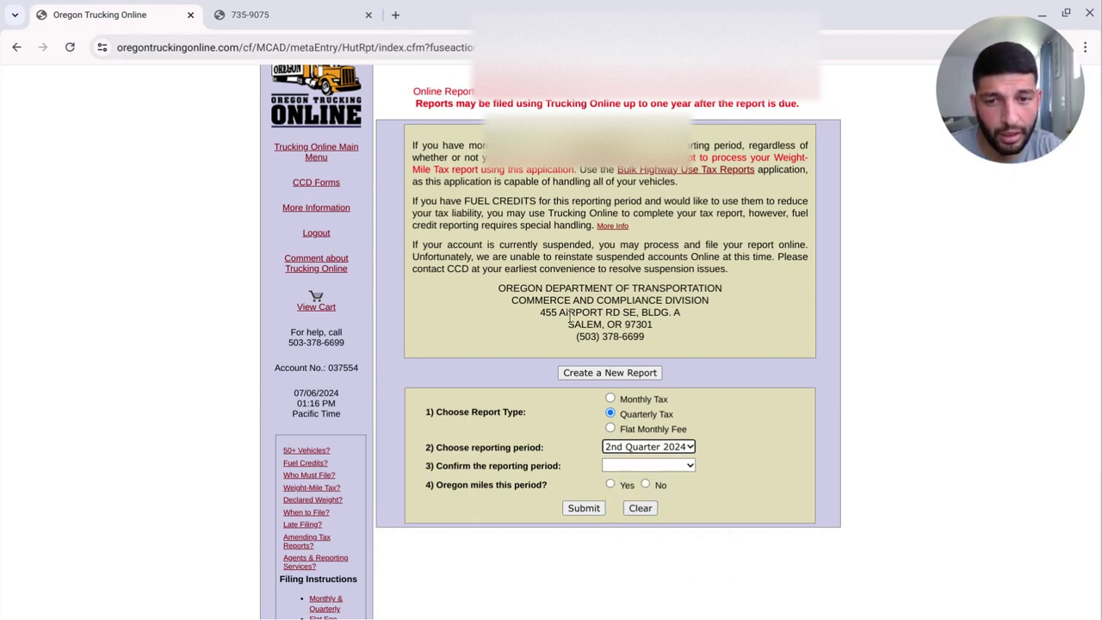
{"action": "left_click", "coordinate": [624, 465]}
{"action": "left_click", "coordinate": [620, 530]}
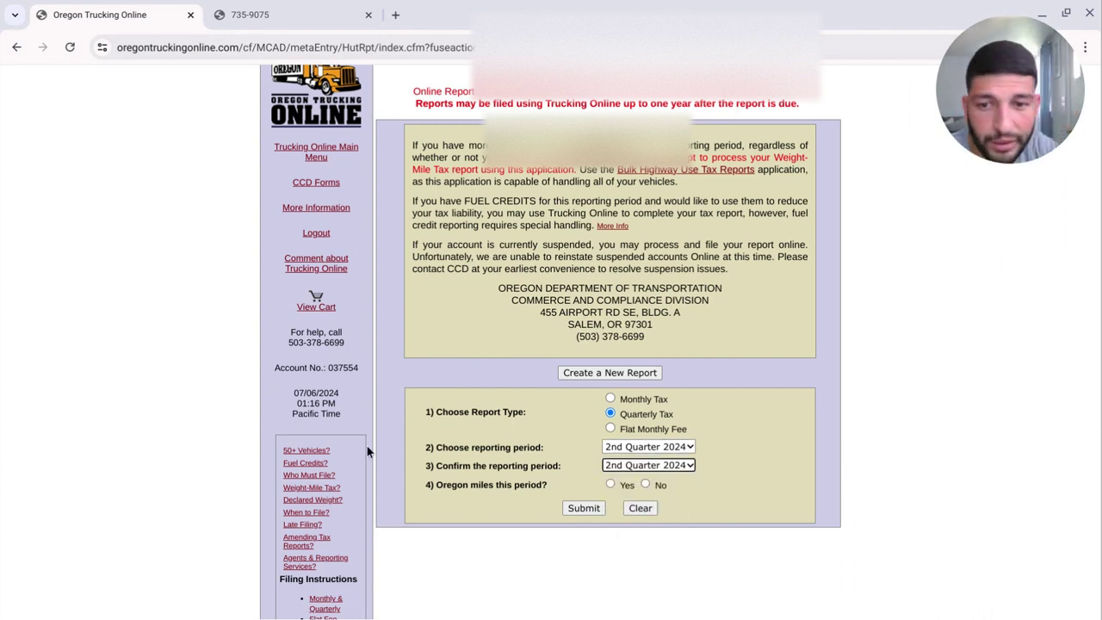
{"action": "scroll", "coordinate": [519, 478], "scroll_direction": "down", "scroll_amount": 2}
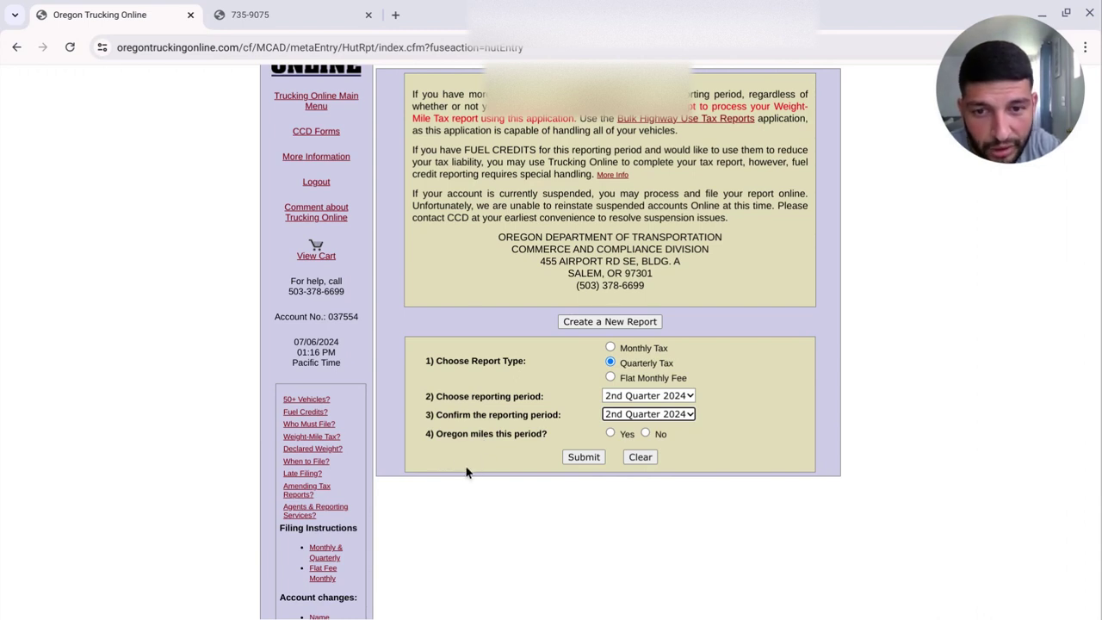
{"action": "left_click", "coordinate": [610, 433]}
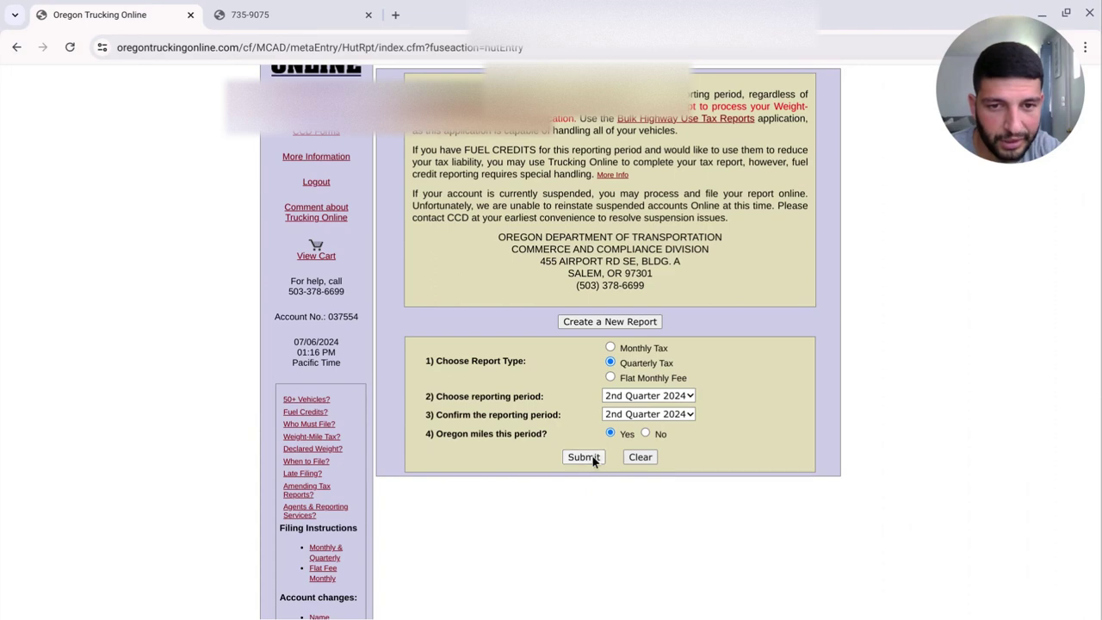
{"action": "left_click", "coordinate": [591, 459]}
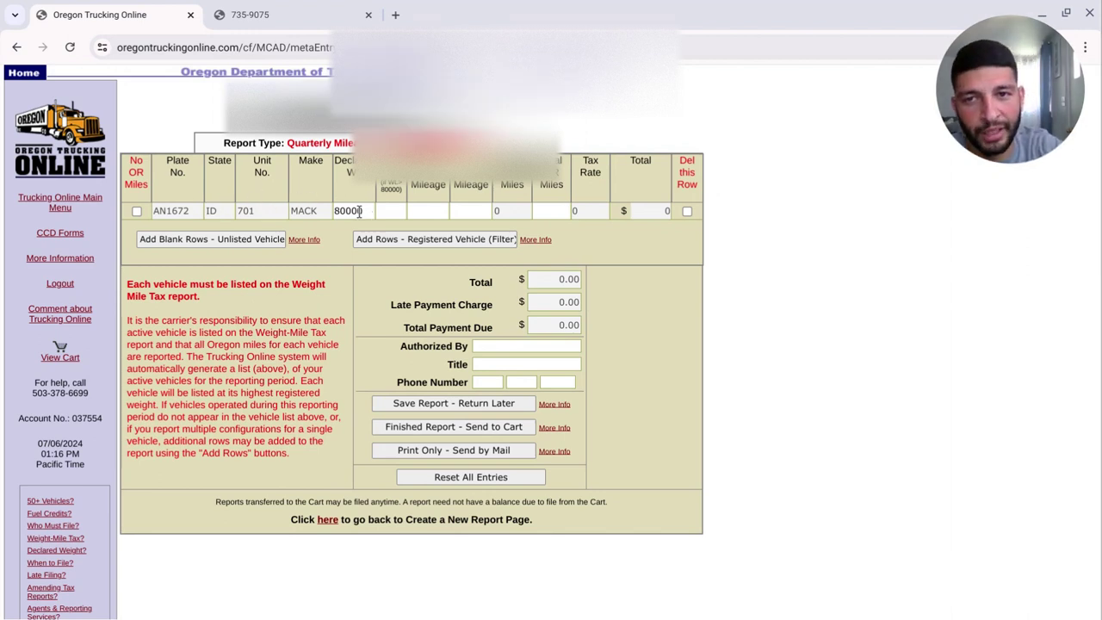
- Enter 5 axles for the MACK truck so the 0.2512 rate fills in, then minimize Chrome
{"action": "left_click", "coordinate": [403, 212]}
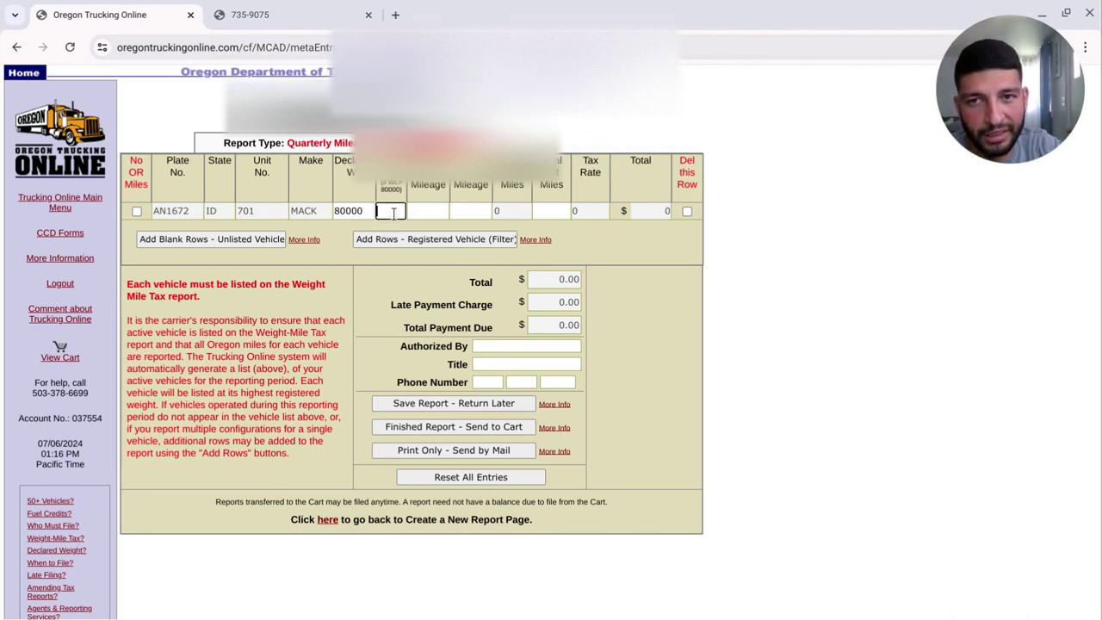
{"action": "type", "text": "5"}
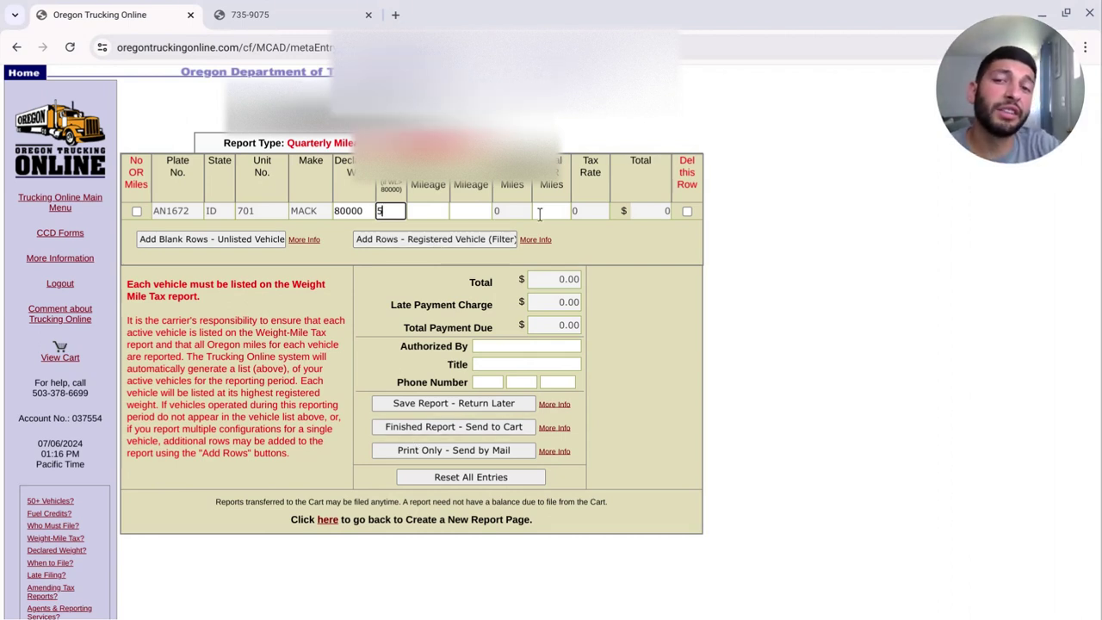
{"action": "left_click", "coordinate": [767, 107]}
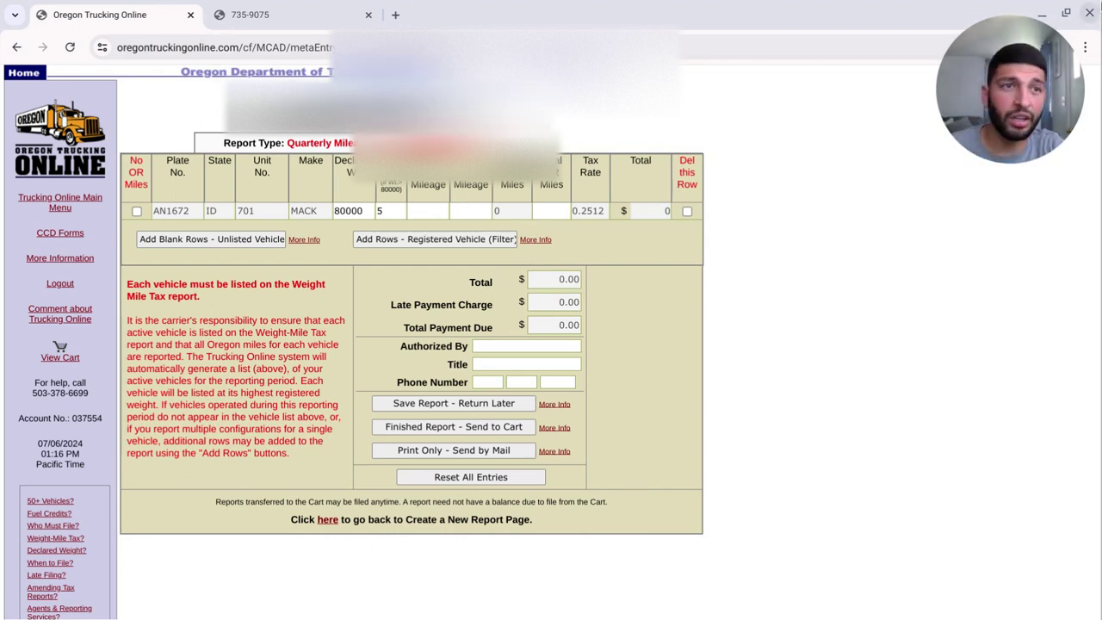
{"action": "left_click", "coordinate": [1036, 11]}
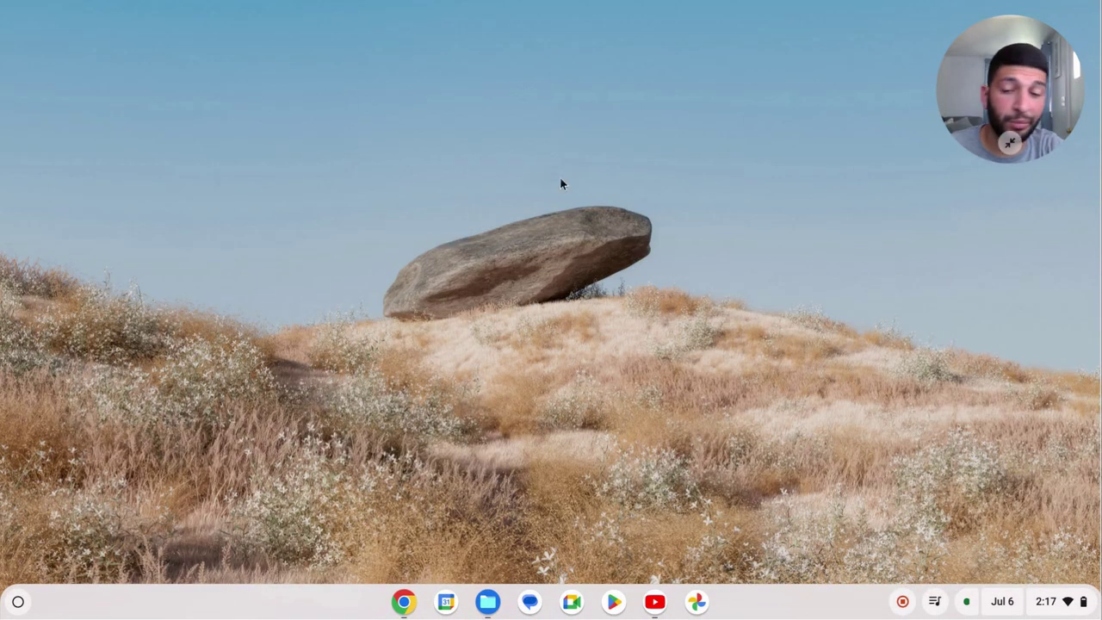
- Read the 214.70 Oregon miles in Motive's 04/01–06/30 summary, then return to the Oregon report window
{"action": "left_click", "coordinate": [401, 602]}
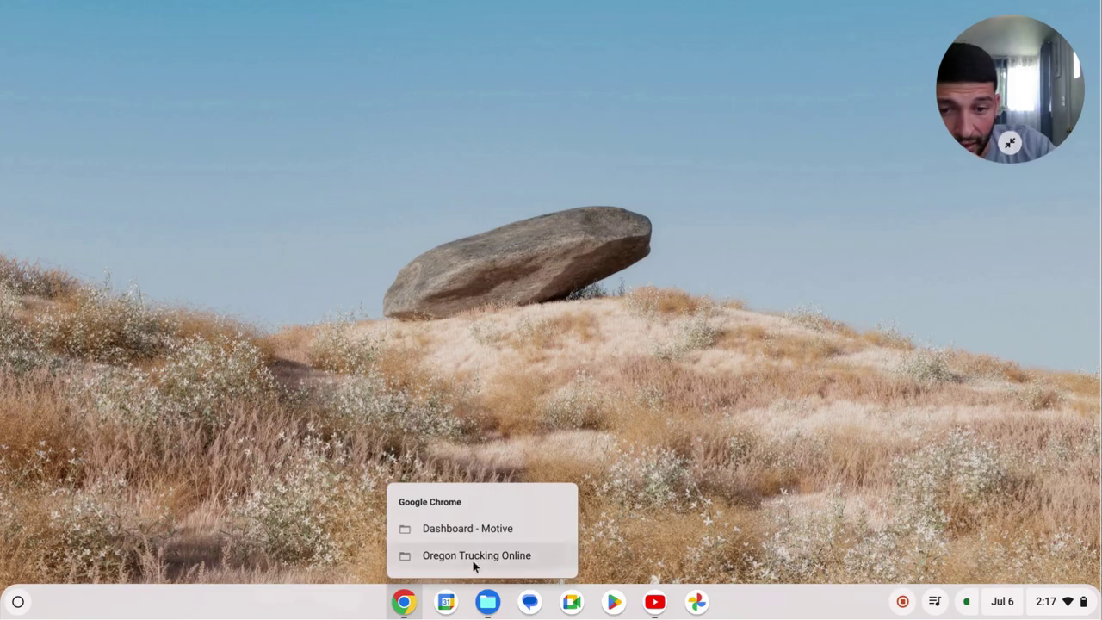
{"action": "left_click", "coordinate": [484, 532]}
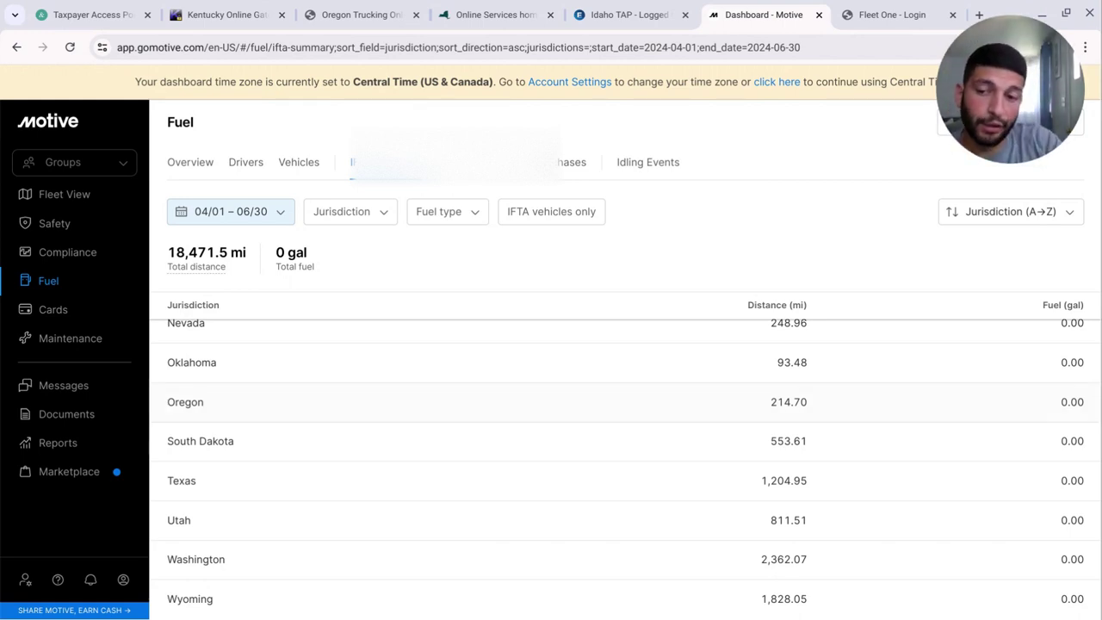
{"action": "left_click", "coordinate": [1042, 15]}
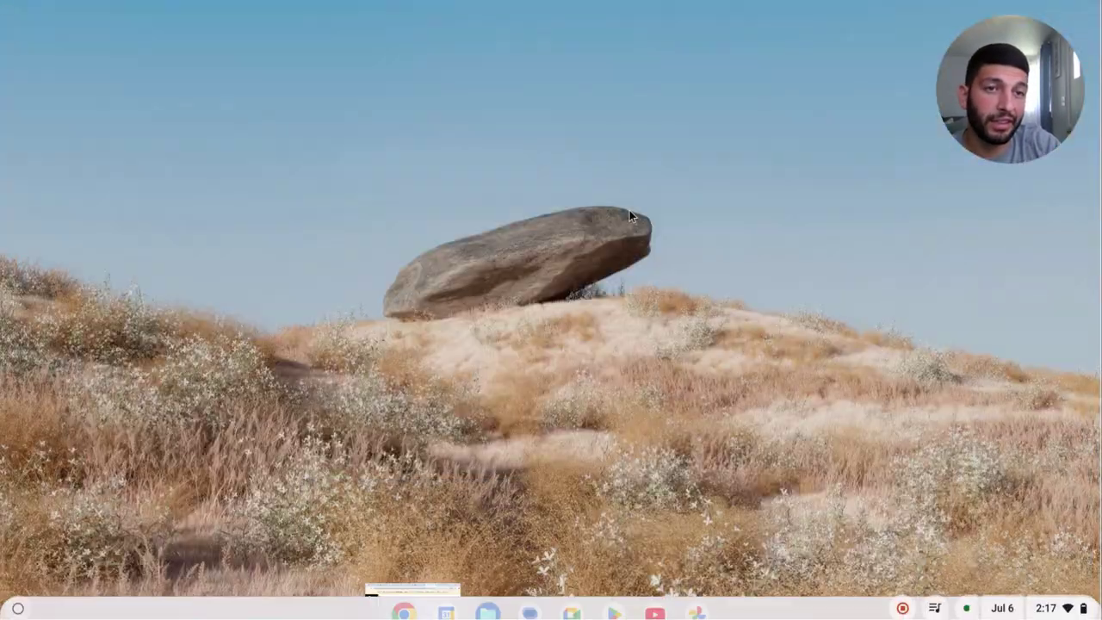
{"action": "left_click", "coordinate": [417, 601]}
{"action": "left_click", "coordinate": [442, 556]}
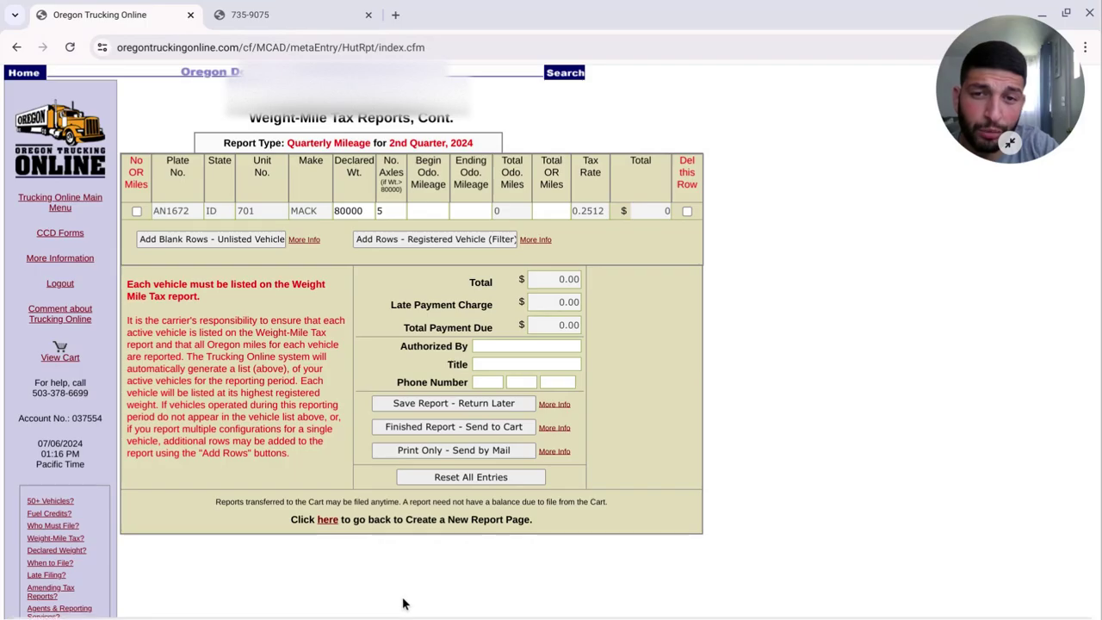
- Enter odometer 0 to 215 and 215 Oregon miles for the MACK truck, then mark it No OR Miles
{"action": "left_click", "coordinate": [438, 213]}
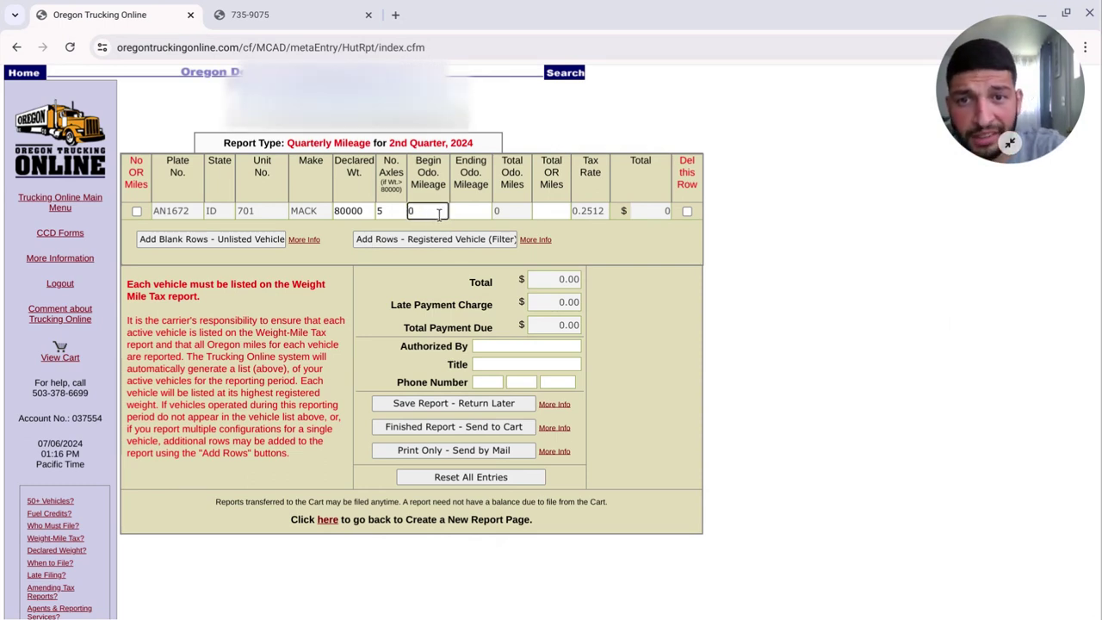
{"action": "left_click", "coordinate": [480, 212]}
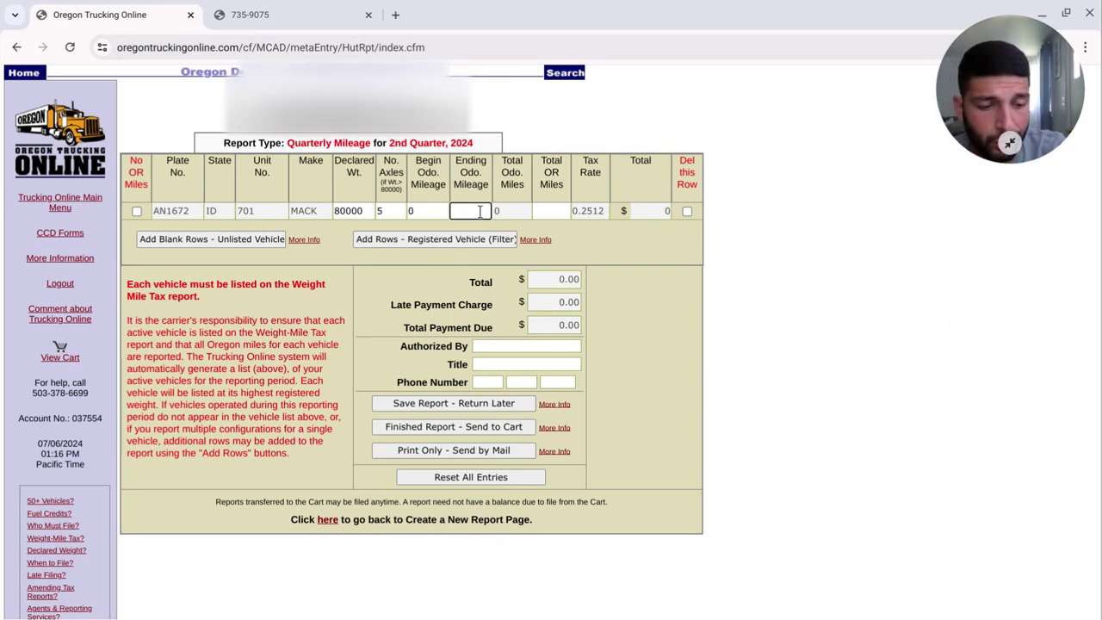
{"action": "type", "text": "215"}
{"action": "key", "text": "Tab"}
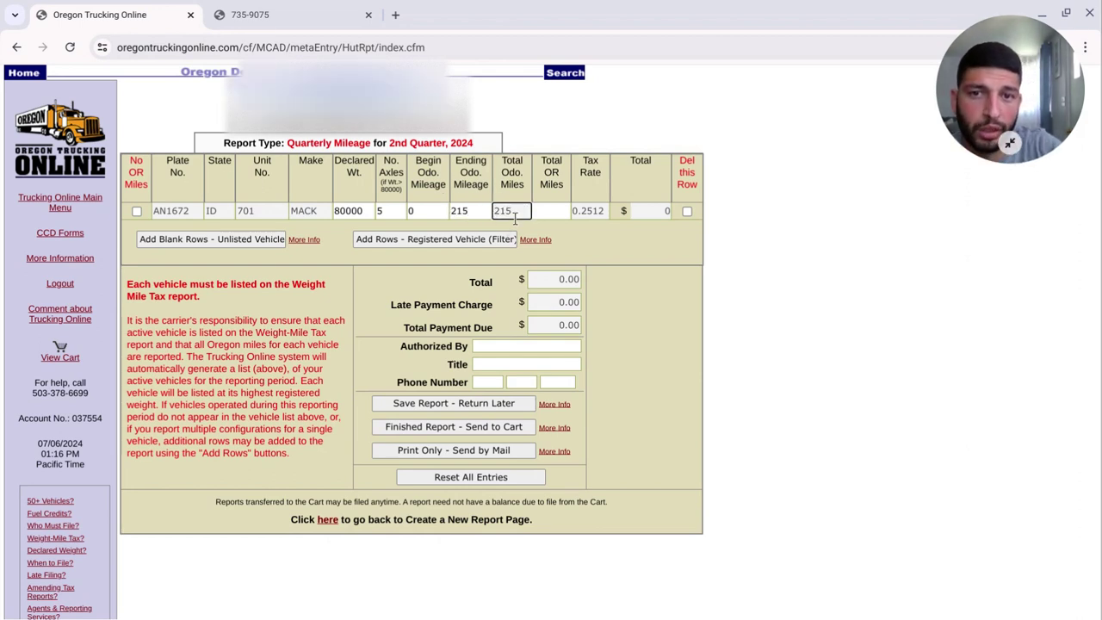
{"action": "left_click", "coordinate": [552, 210]}
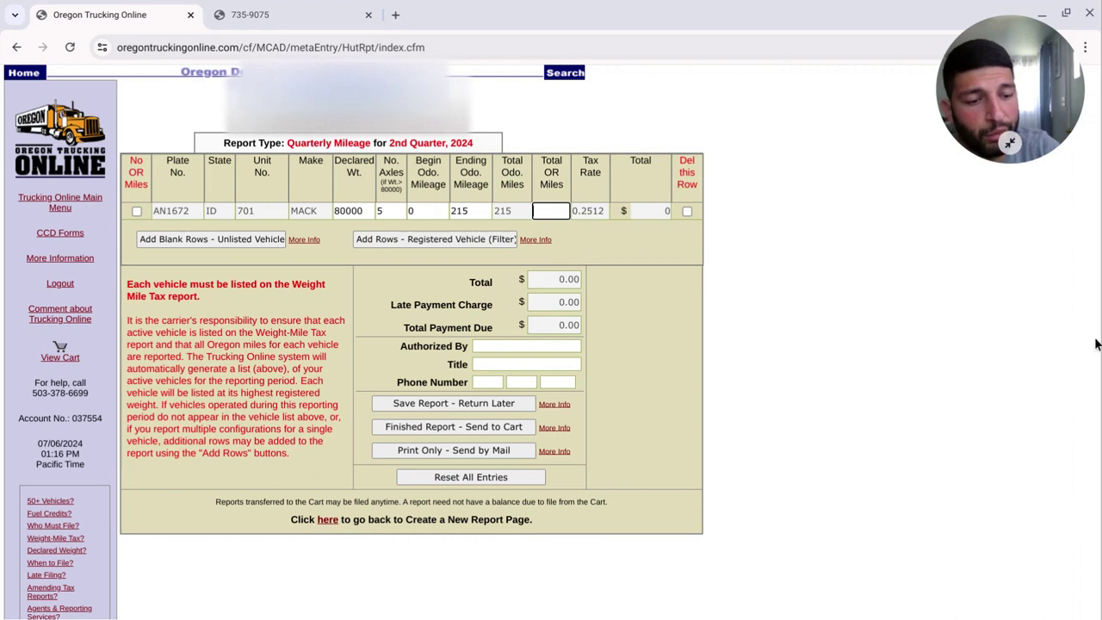
{"action": "type", "text": "21"}
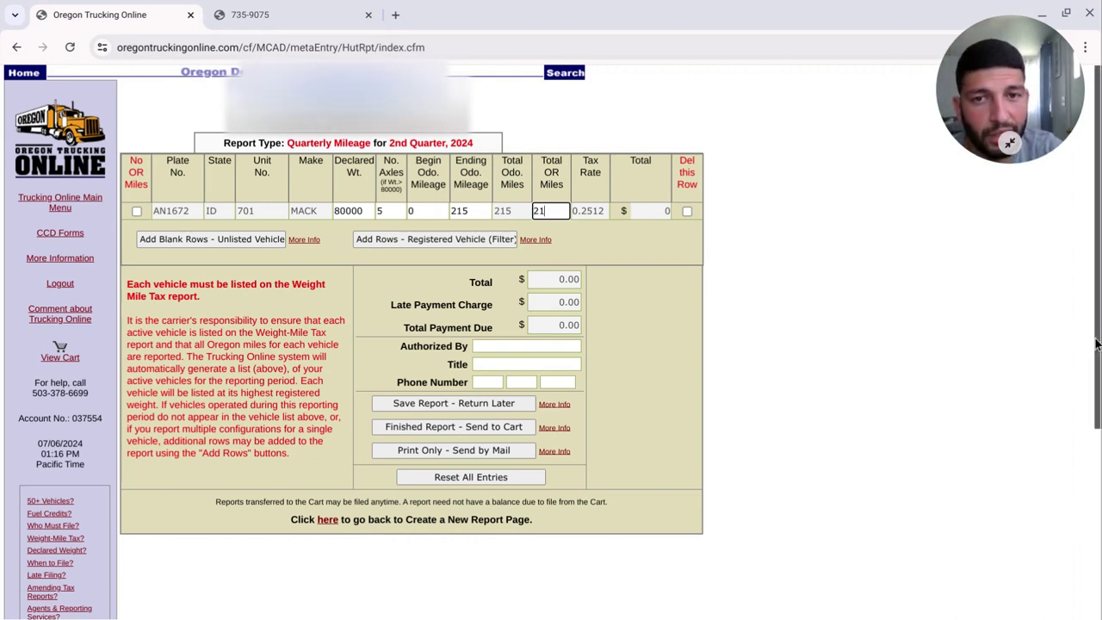
{"action": "type", "text": "5"}
{"action": "left_click", "coordinate": [639, 309]}
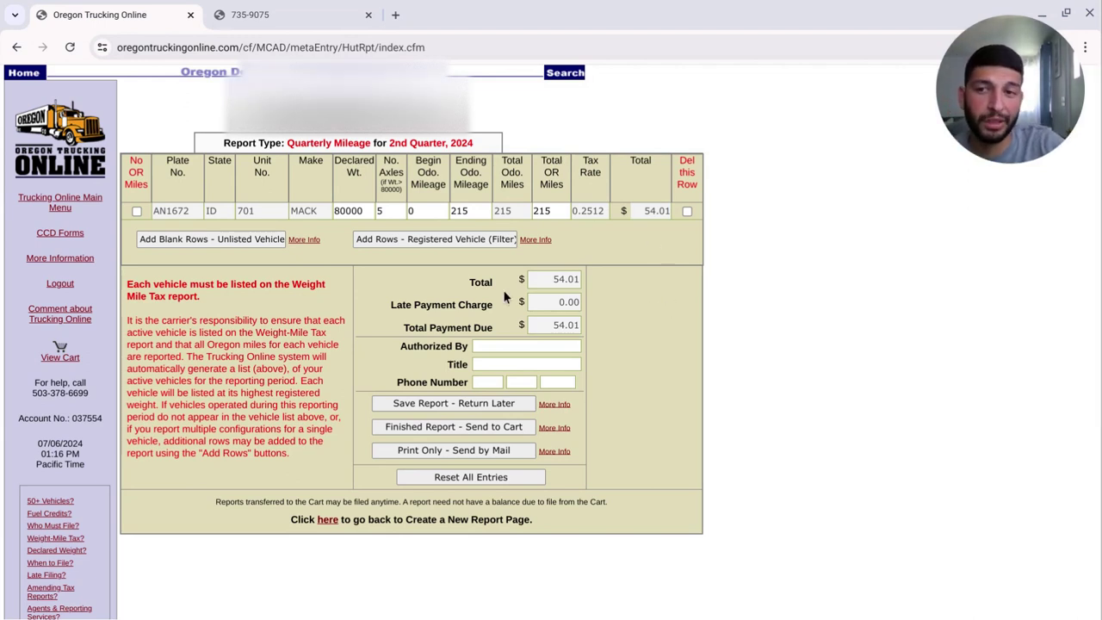
{"action": "left_click", "coordinate": [136, 211]}
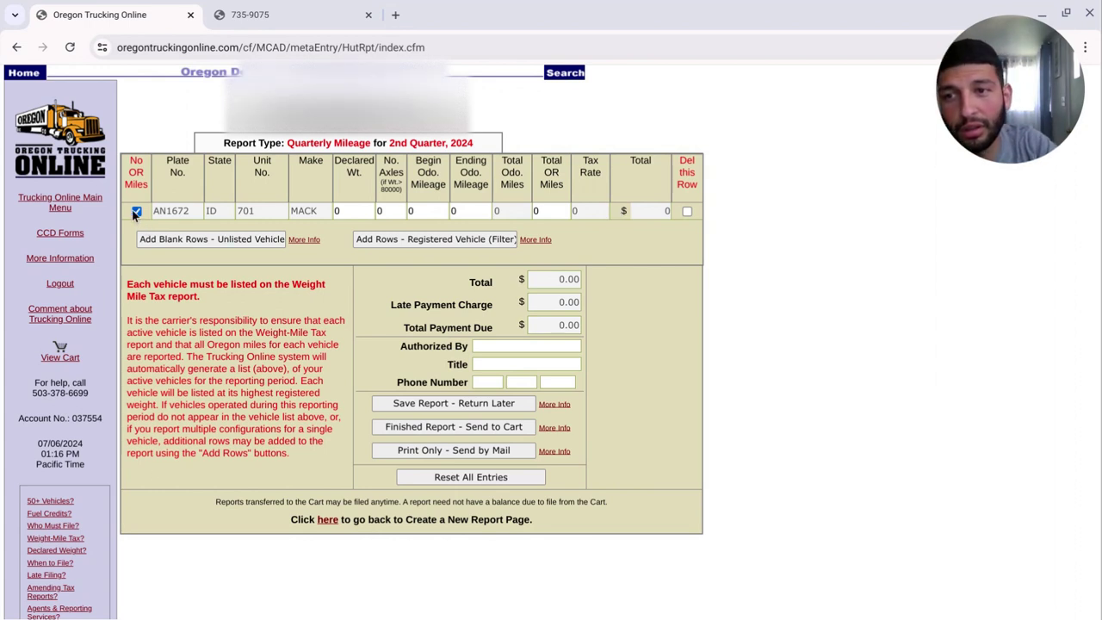
- Unmark No OR Miles for truck AN1672 and enter 5 axles
{"action": "left_click", "coordinate": [136, 211]}
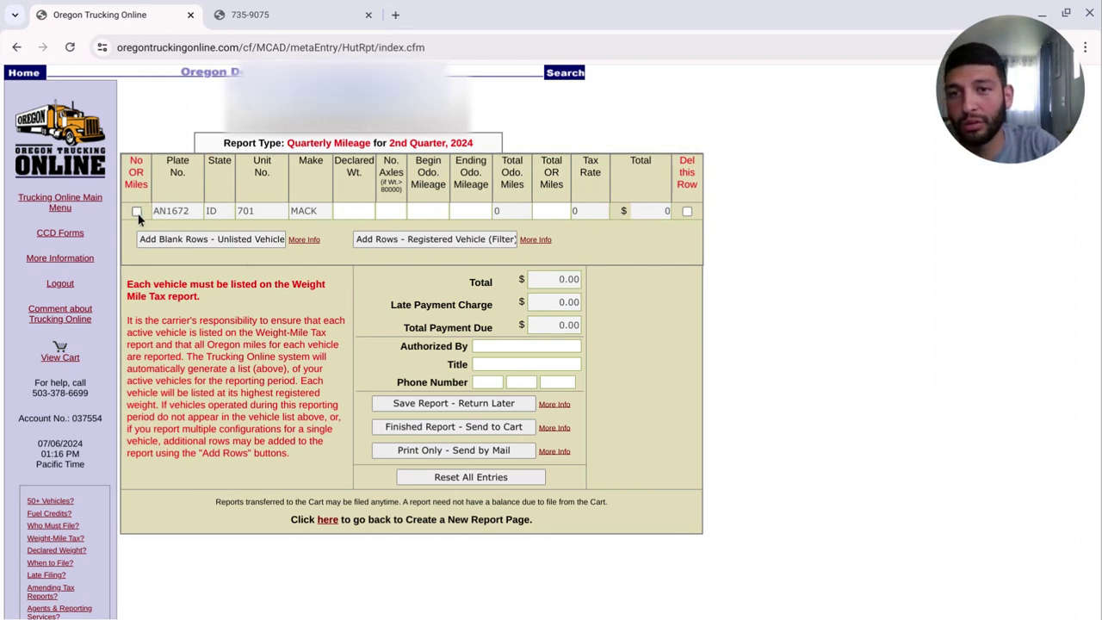
{"action": "left_click", "coordinate": [356, 212]}
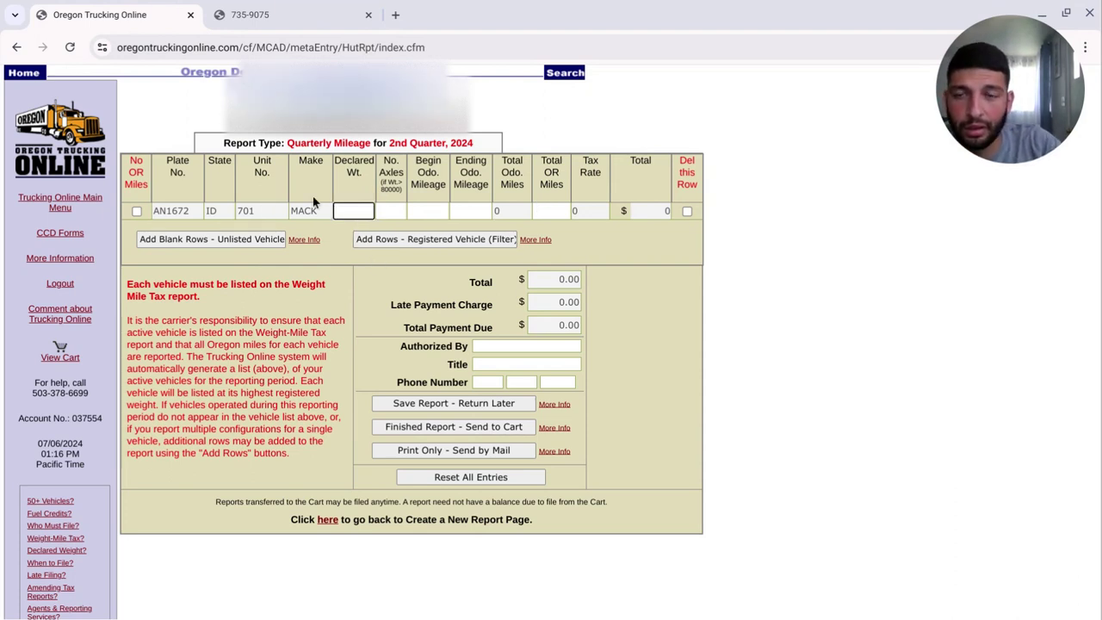
{"action": "left_click", "coordinate": [385, 210]}
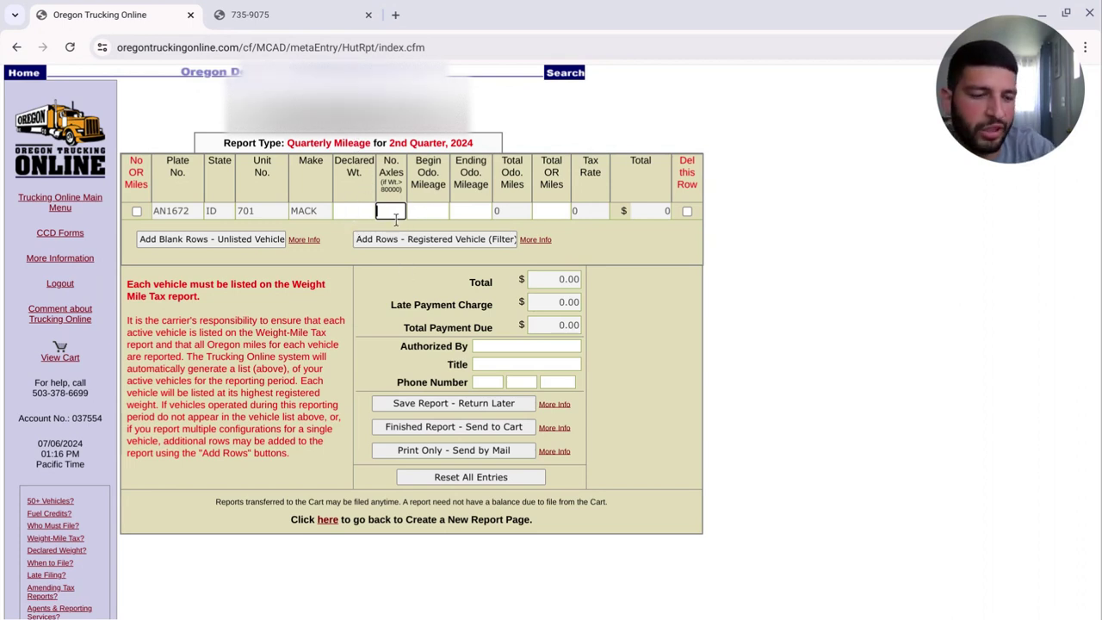
{"action": "type", "text": "5"}
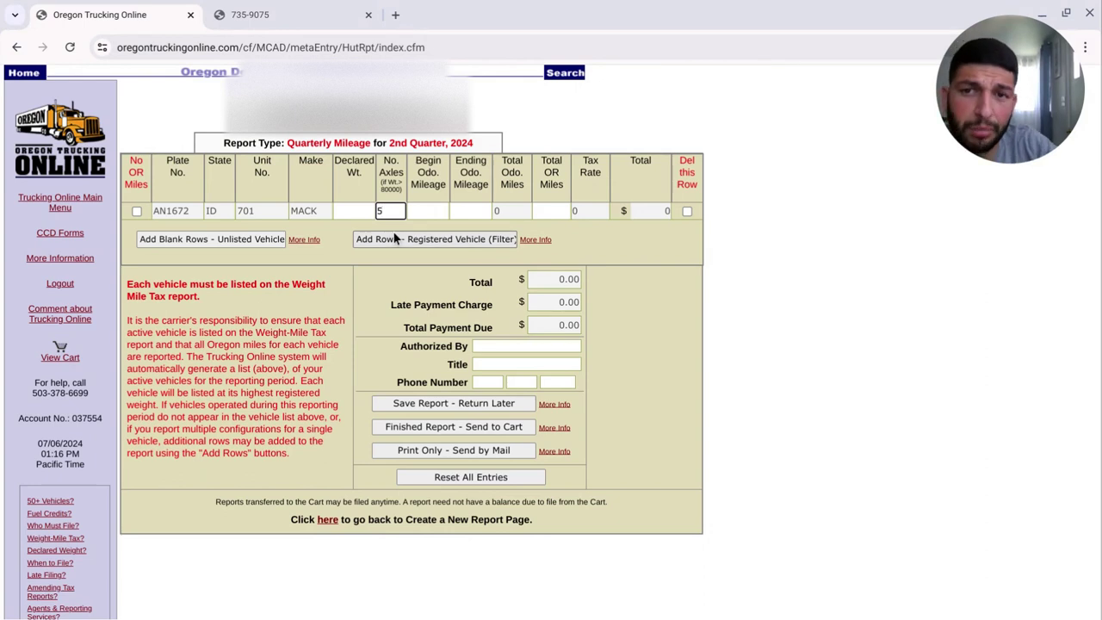
- Fill in odometer 0 to 215 and 215 Oregon miles, trying to get the row total to calculate
{"action": "left_click", "coordinate": [438, 213]}
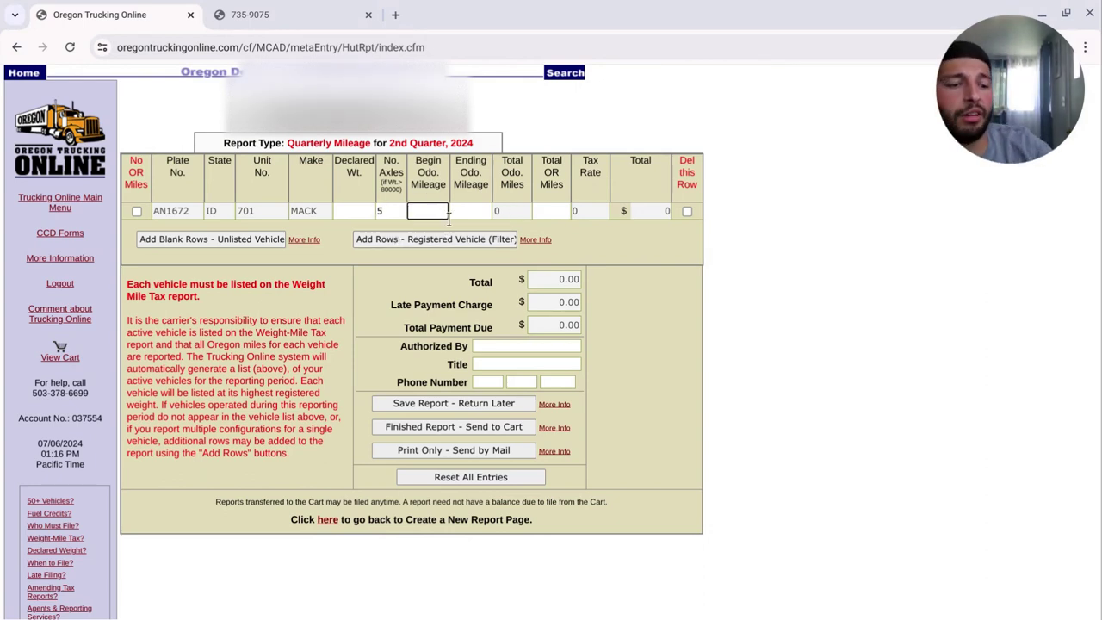
{"action": "type", "text": "0"}
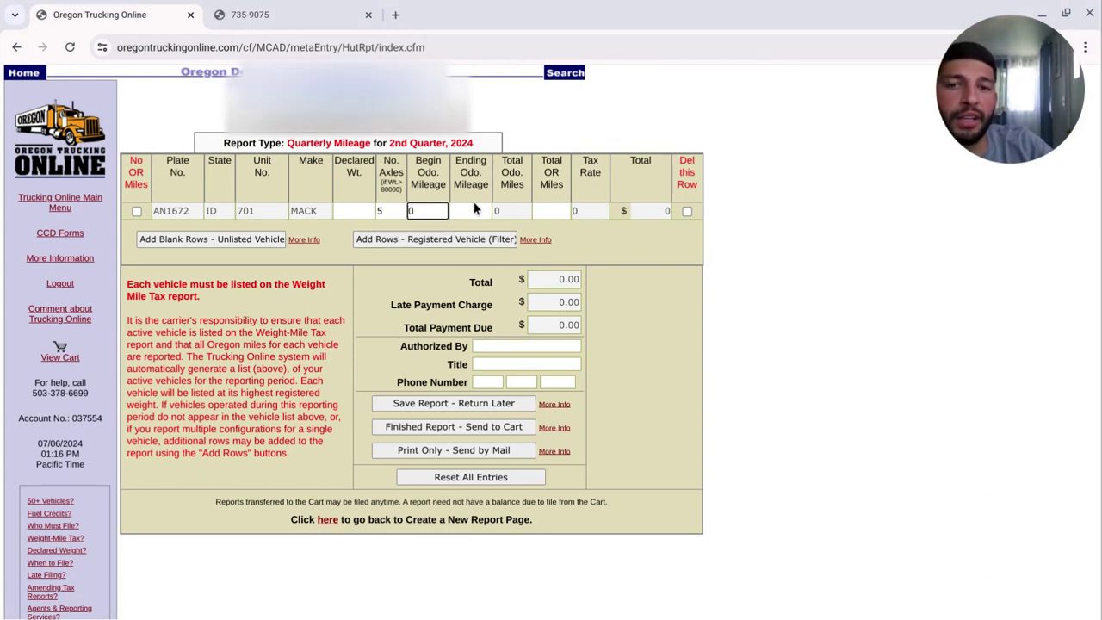
{"action": "left_click", "coordinate": [472, 213]}
{"action": "type", "text": "215"}
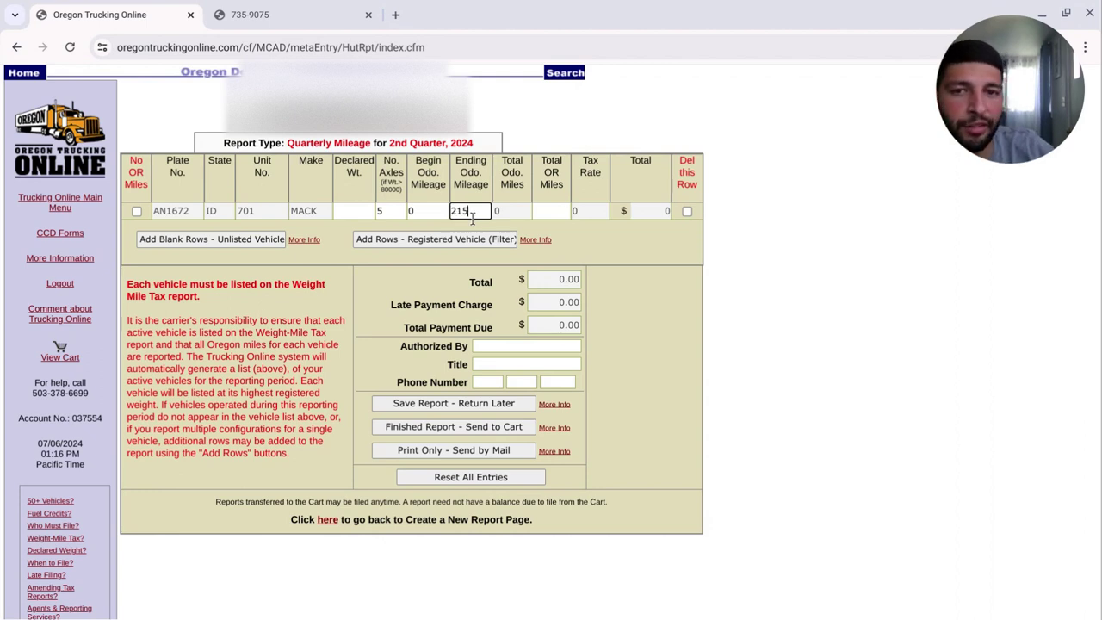
{"action": "left_click", "coordinate": [562, 213]}
{"action": "type", "text": "2"}
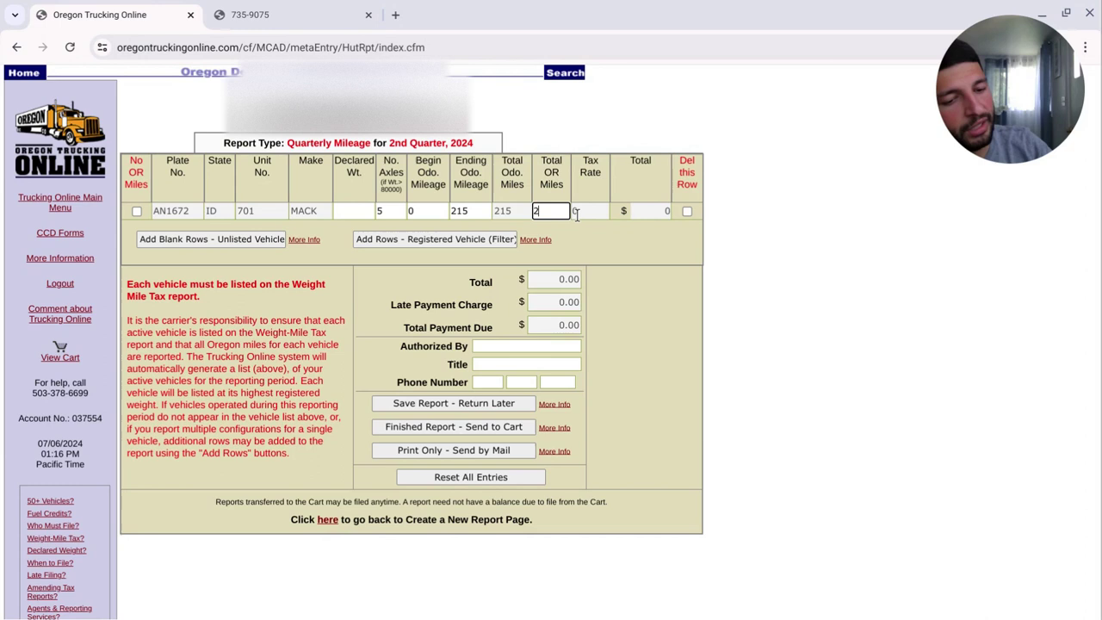
{"action": "type", "text": "15"}
{"action": "left_click", "coordinate": [670, 255]}
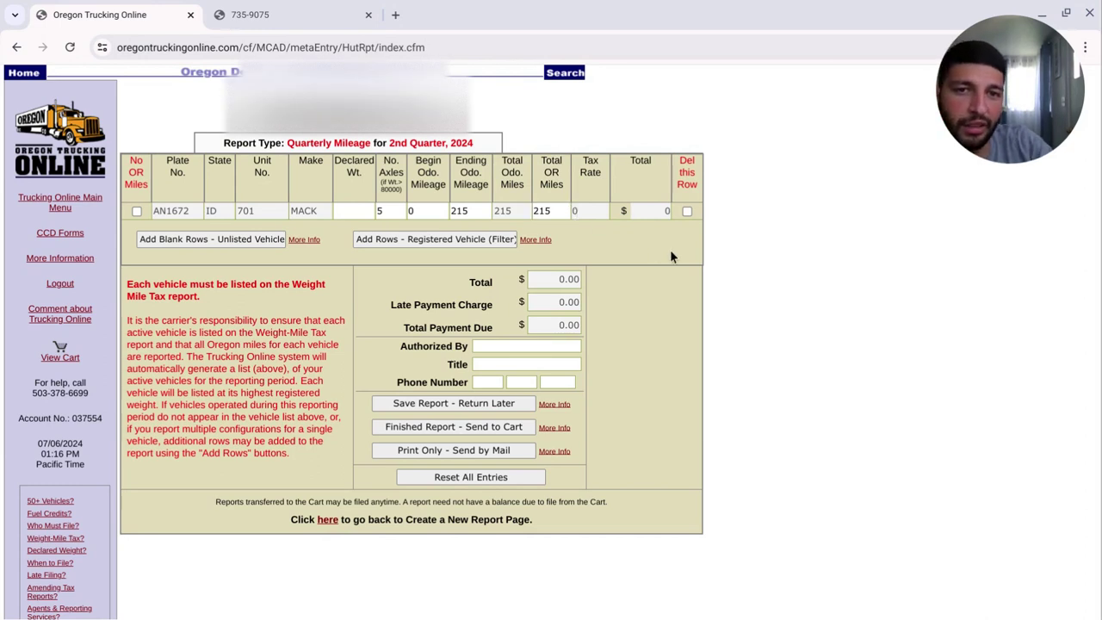
{"action": "left_click", "coordinate": [662, 215]}
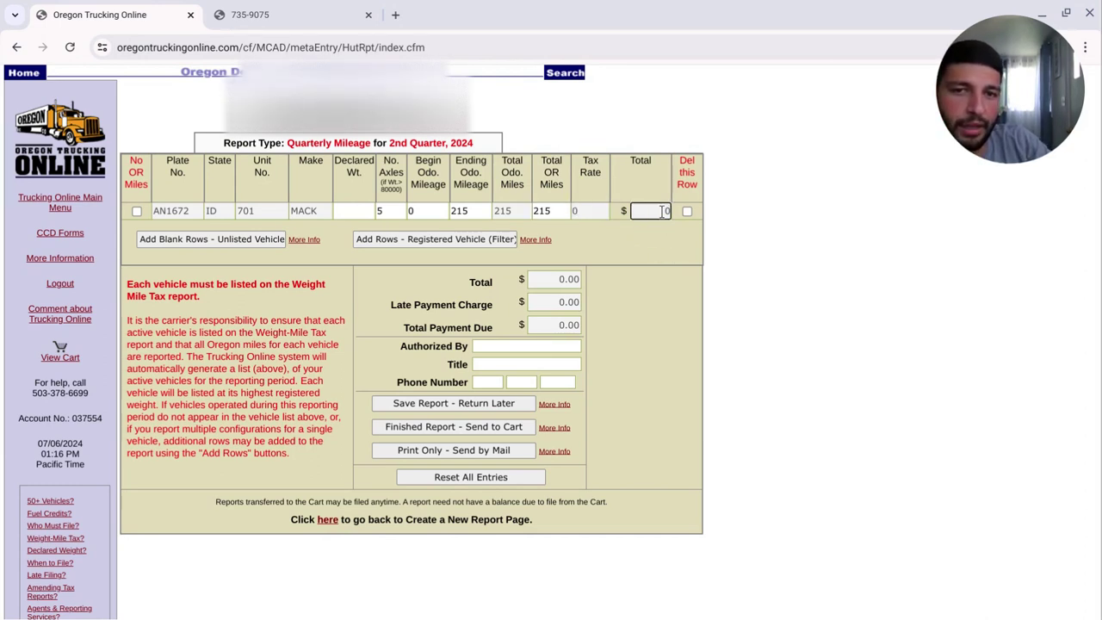
{"action": "left_click", "coordinate": [586, 214]}
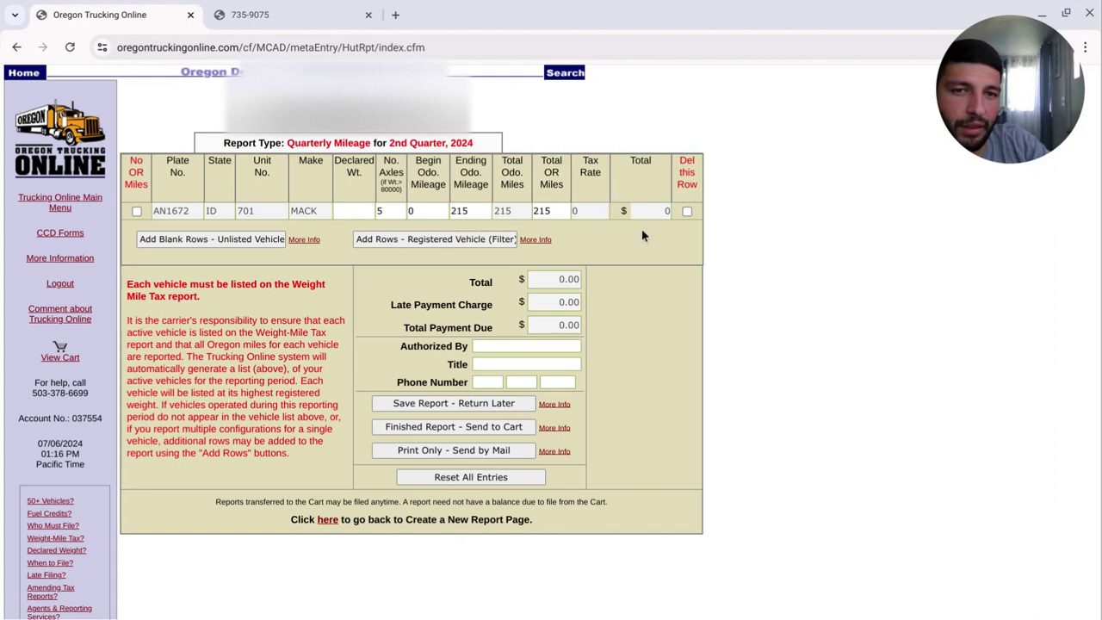
{"action": "left_click", "coordinate": [656, 214]}
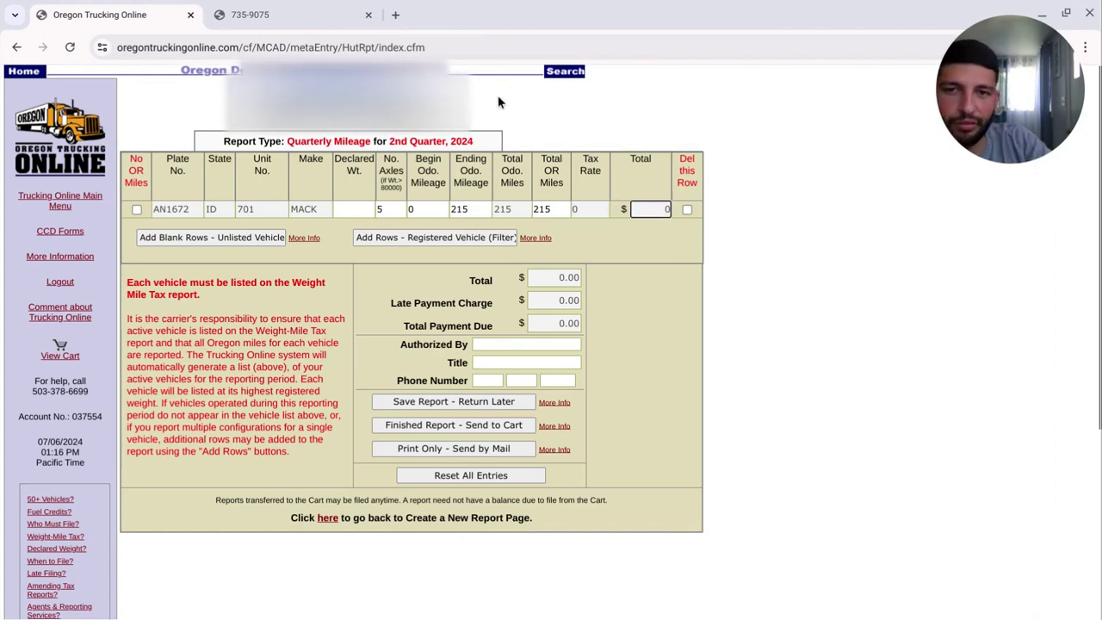
{"action": "scroll", "coordinate": [483, 129], "scroll_direction": "down", "scroll_amount": 1}
- Reload the truck row with its 80000 declared weight via the registered-vehicle filter and enter 5 axles
{"action": "left_click", "coordinate": [413, 204]}
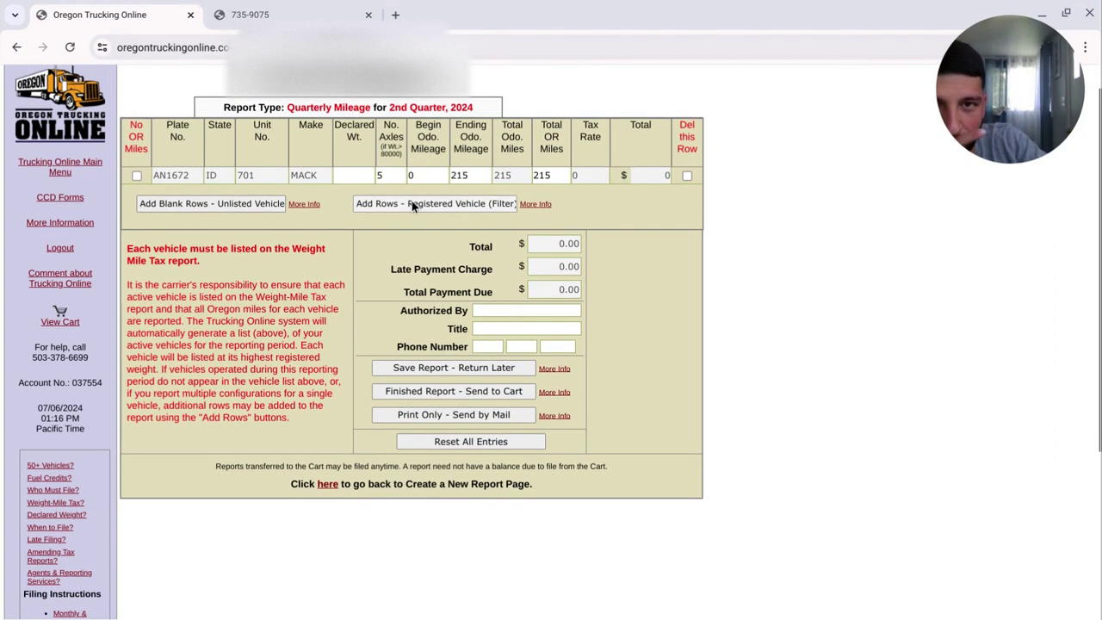
{"action": "left_click", "coordinate": [433, 177]}
{"action": "left_click", "coordinate": [445, 303]}
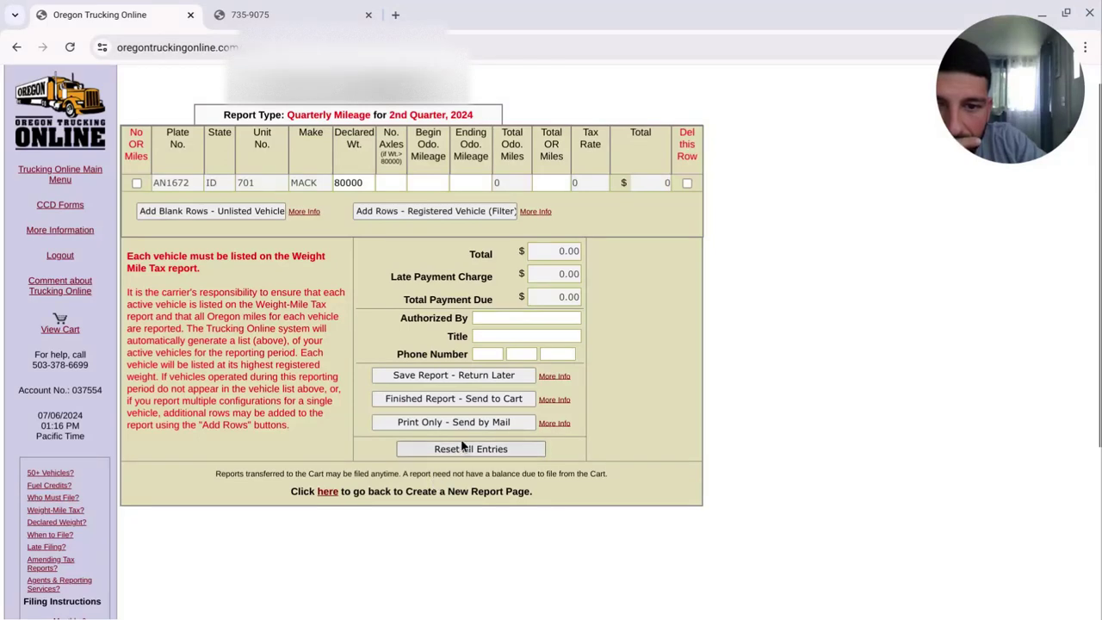
{"action": "left_click", "coordinate": [389, 184]}
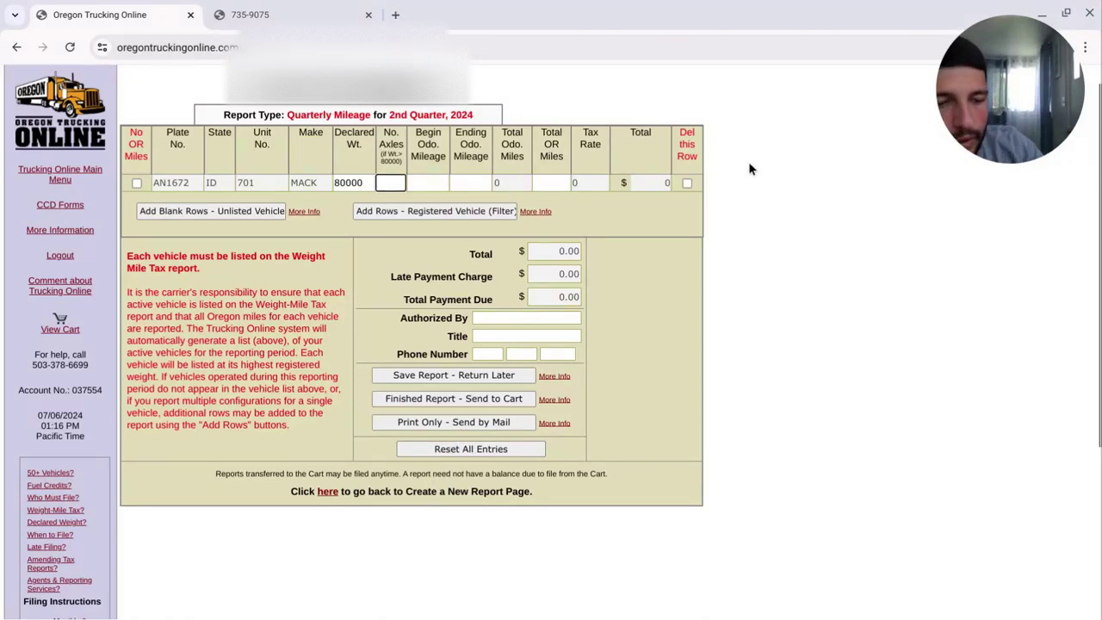
{"action": "type", "text": "5"}
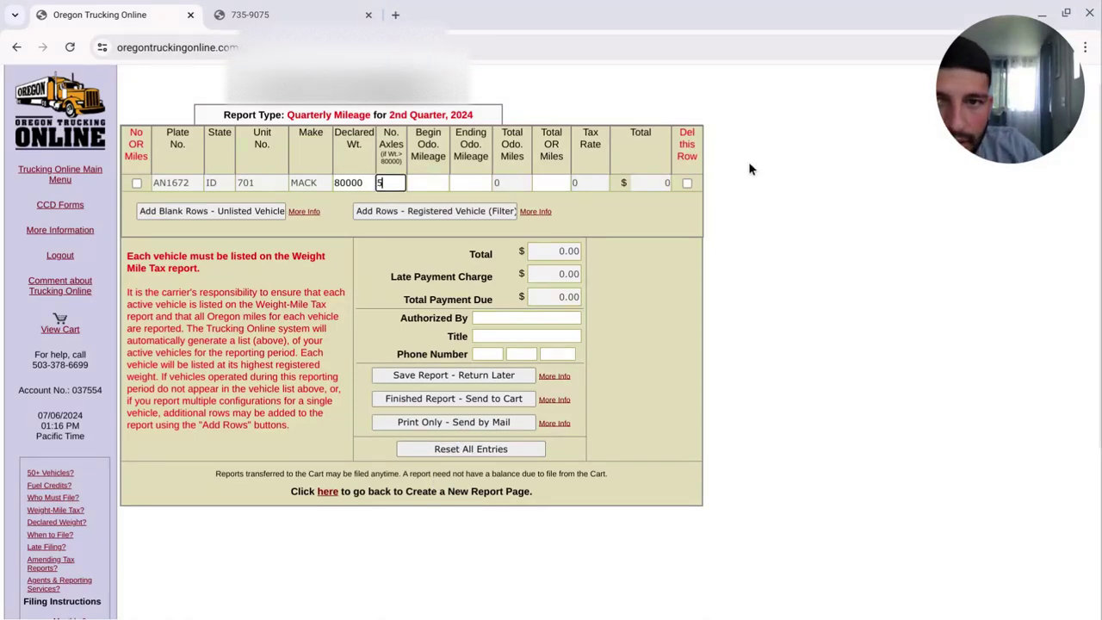
- Re-enter odometer 0 to 215 and 215 Oregon miles, bringing the tax due to $54.01
{"action": "left_click", "coordinate": [421, 182]}
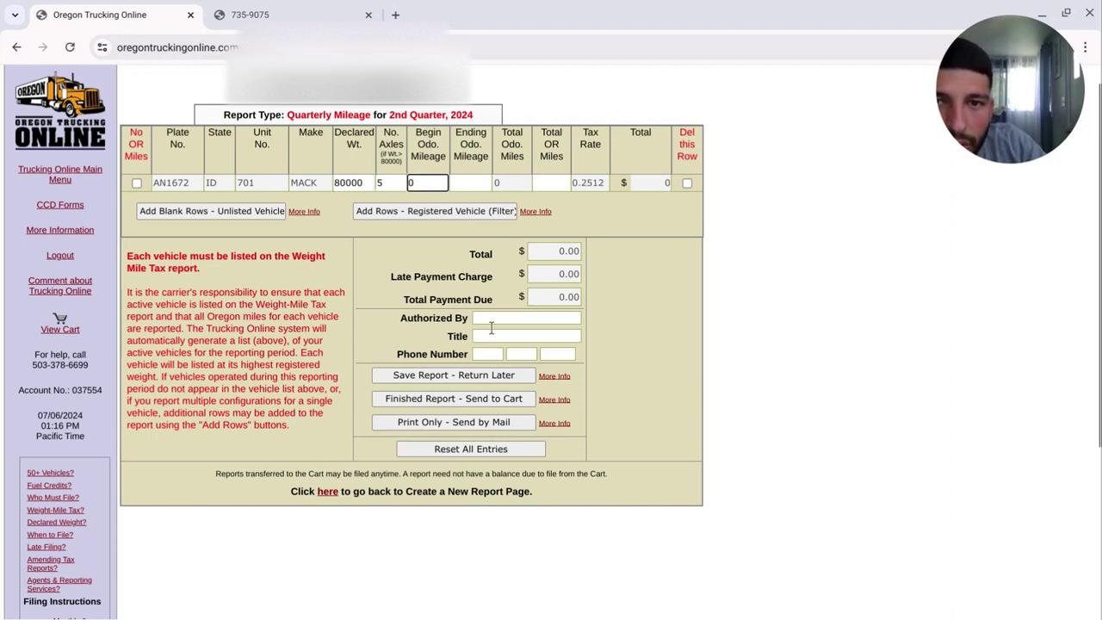
{"action": "left_click", "coordinate": [465, 182]}
{"action": "type", "text": "215"}
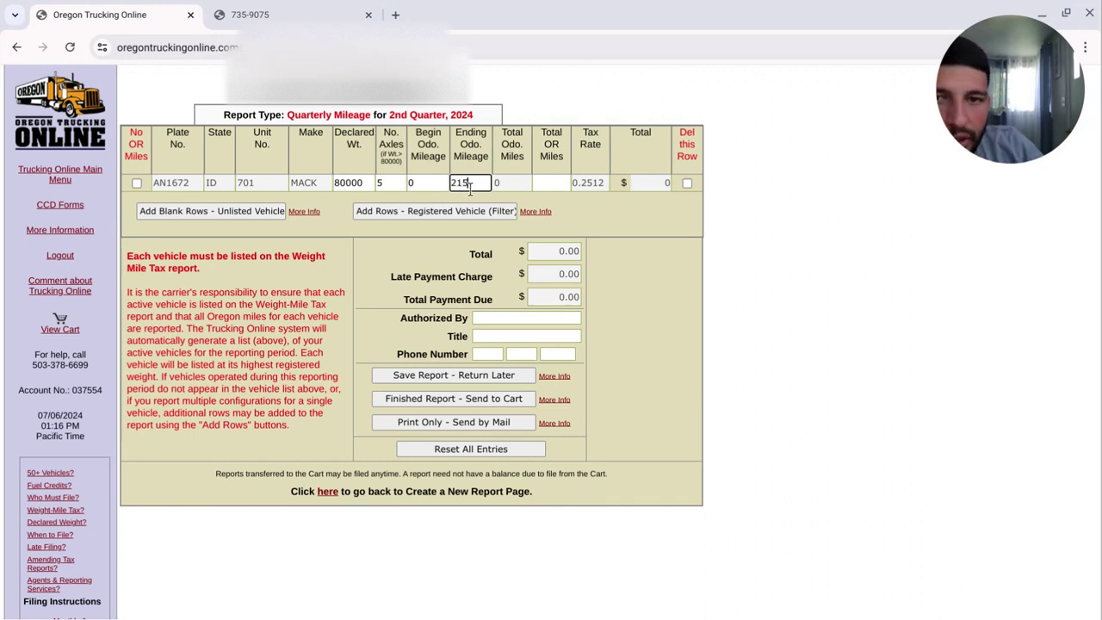
{"action": "left_click", "coordinate": [523, 185]}
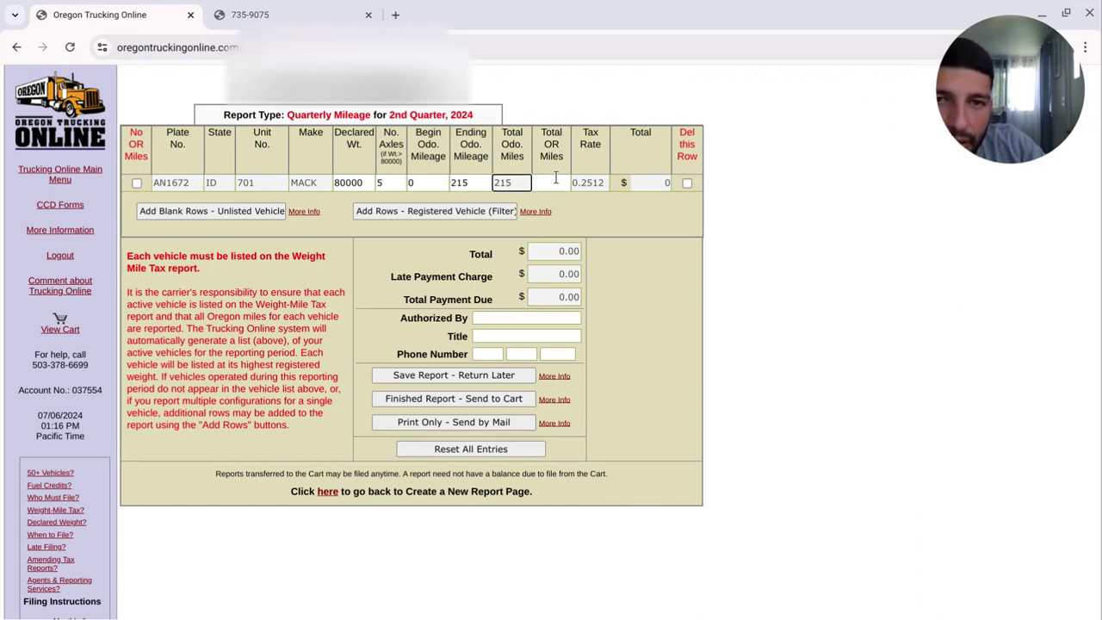
{"action": "left_click", "coordinate": [555, 182]}
{"action": "type", "text": "2"}
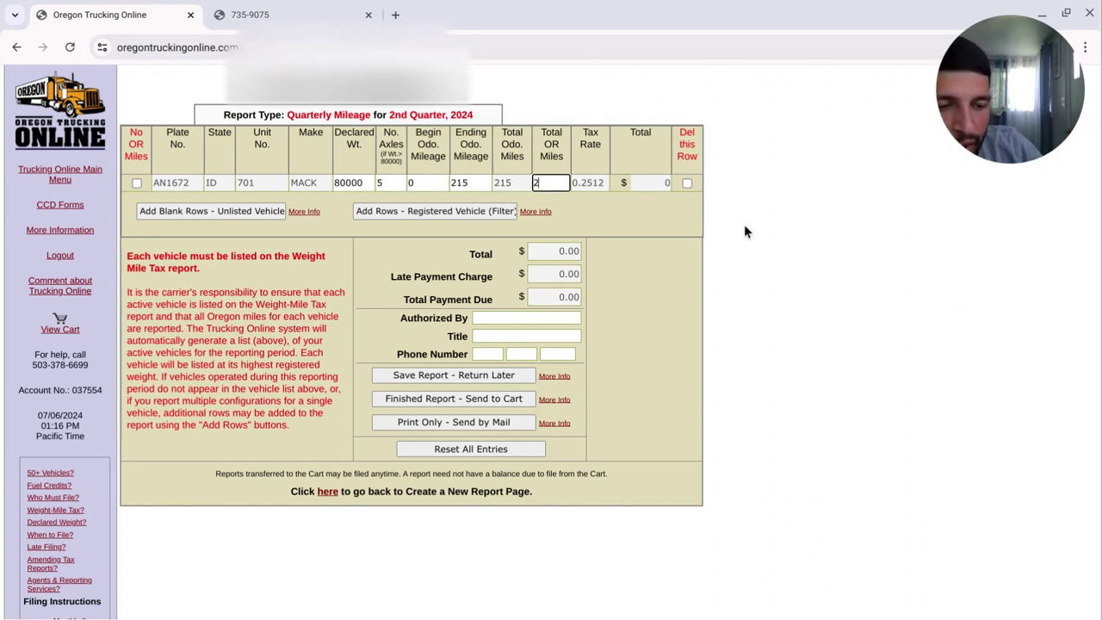
{"action": "type", "text": "15"}
{"action": "left_click", "coordinate": [648, 230]}
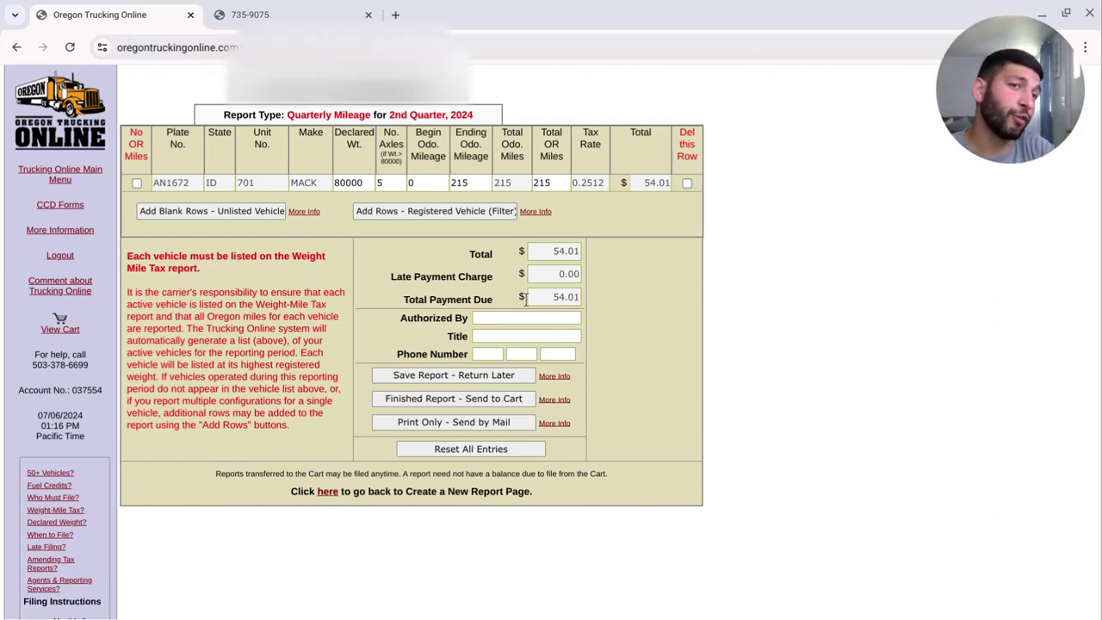
- Scroll down and start filling in the Authorized By field
{"action": "scroll", "coordinate": [637, 218], "scroll_direction": "down", "scroll_amount": 2}
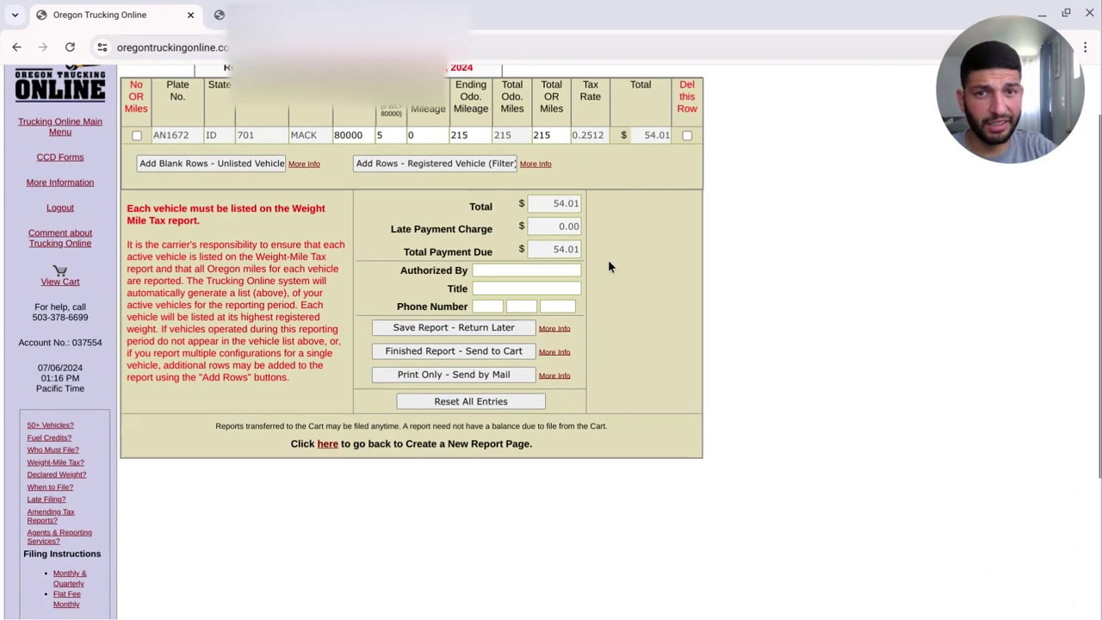
{"action": "scroll", "coordinate": [772, 313], "scroll_direction": "down", "scroll_amount": 3}
{"action": "scroll", "coordinate": [794, 271], "scroll_direction": "up", "scroll_amount": 4}
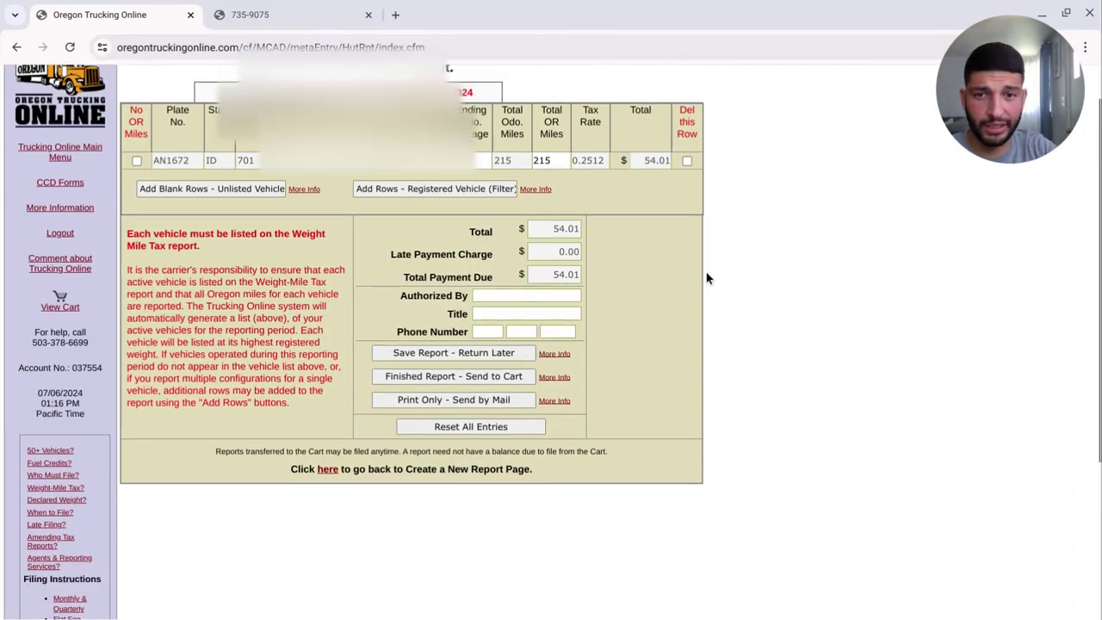
{"action": "left_click", "coordinate": [512, 296]}
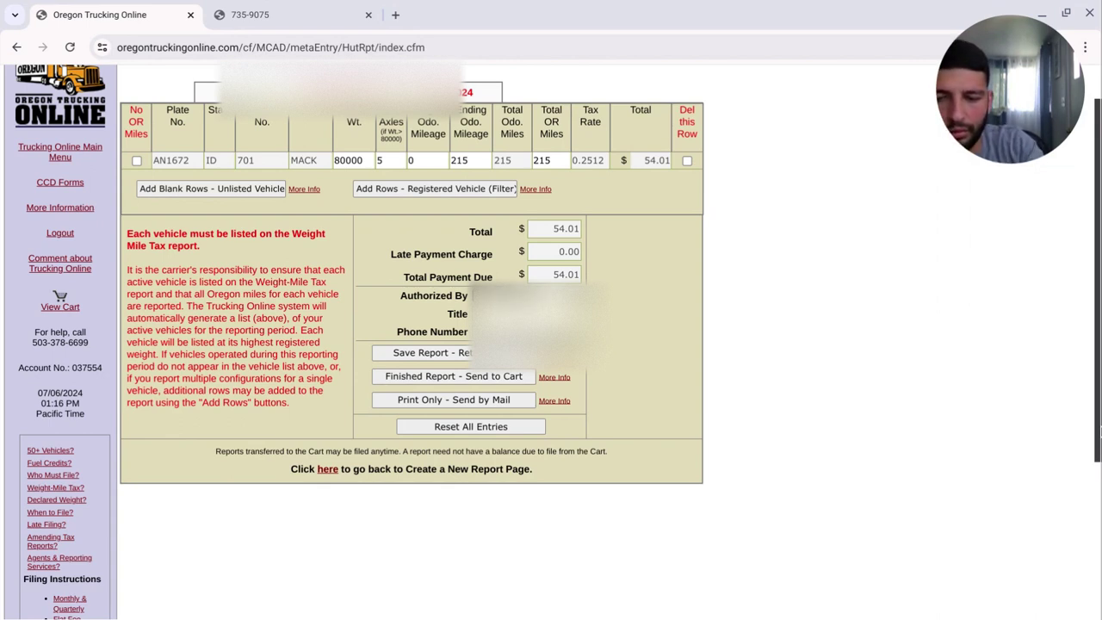
{"action": "scroll", "coordinate": [402, 363], "scroll_direction": "down", "scroll_amount": 1}
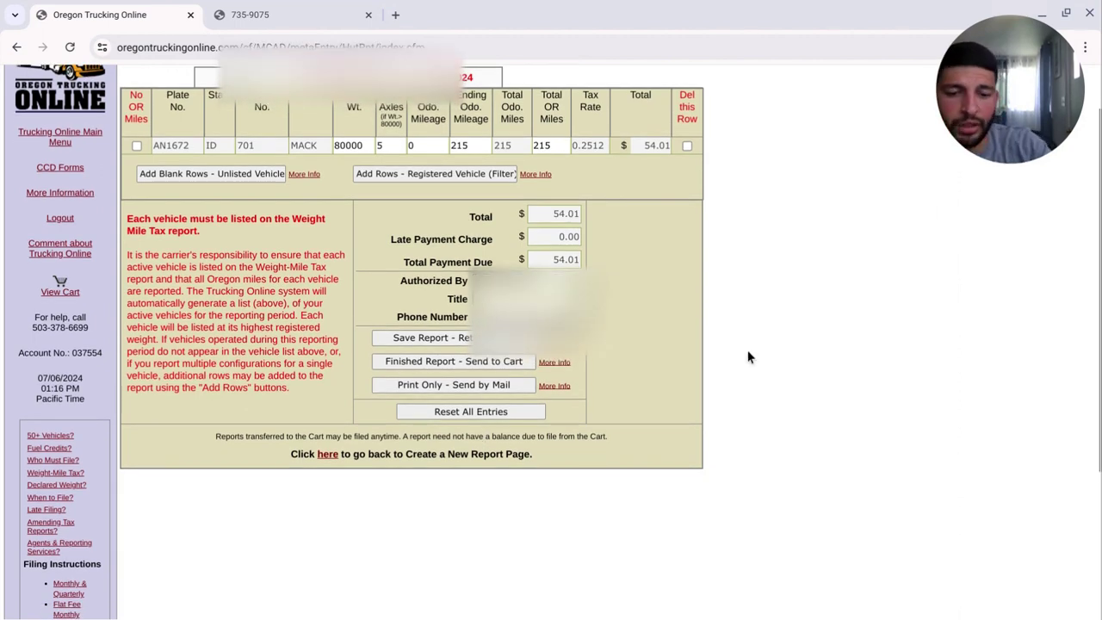
{"action": "type", "text": "ow"}
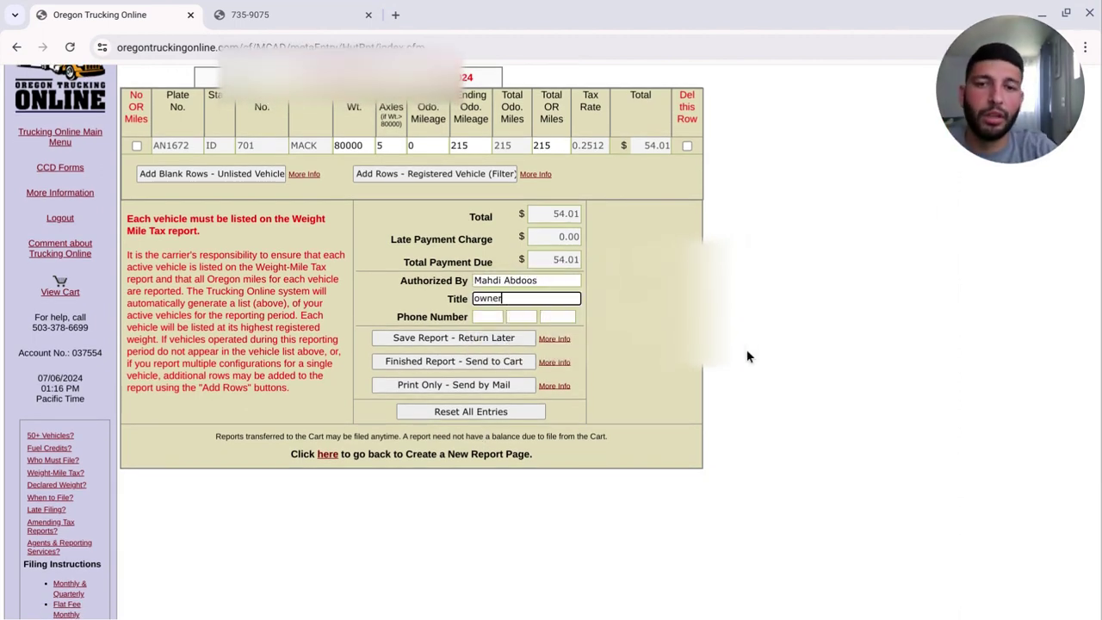
{"action": "type", "text": "ner"}
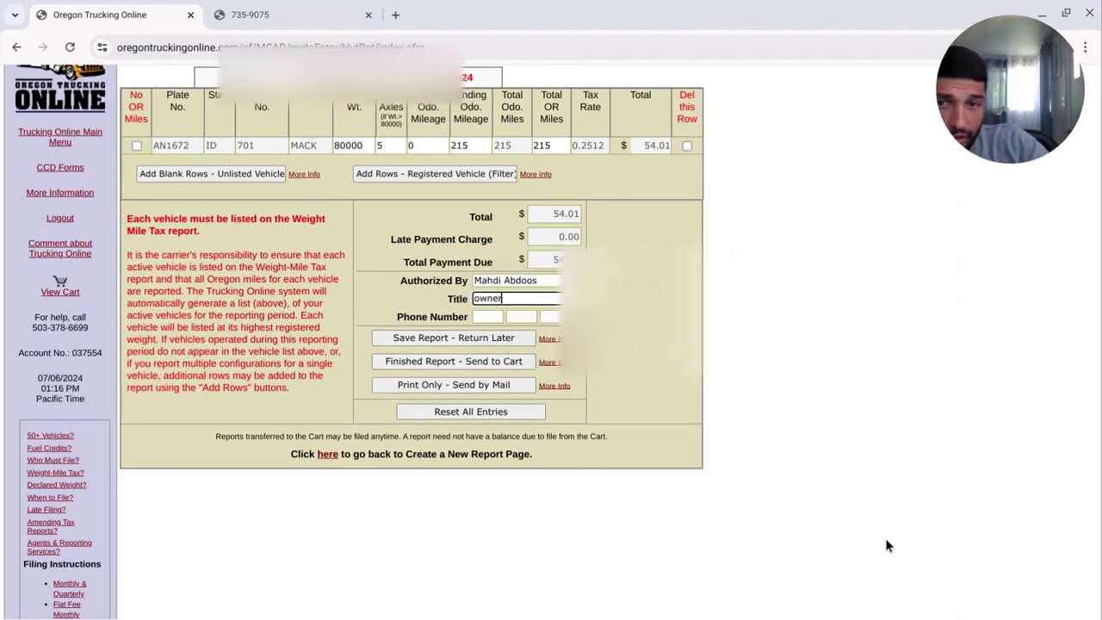
{"action": "left_click", "coordinate": [476, 298]}
{"action": "key", "text": "BackSpace"}
{"action": "type", "text": "O"}
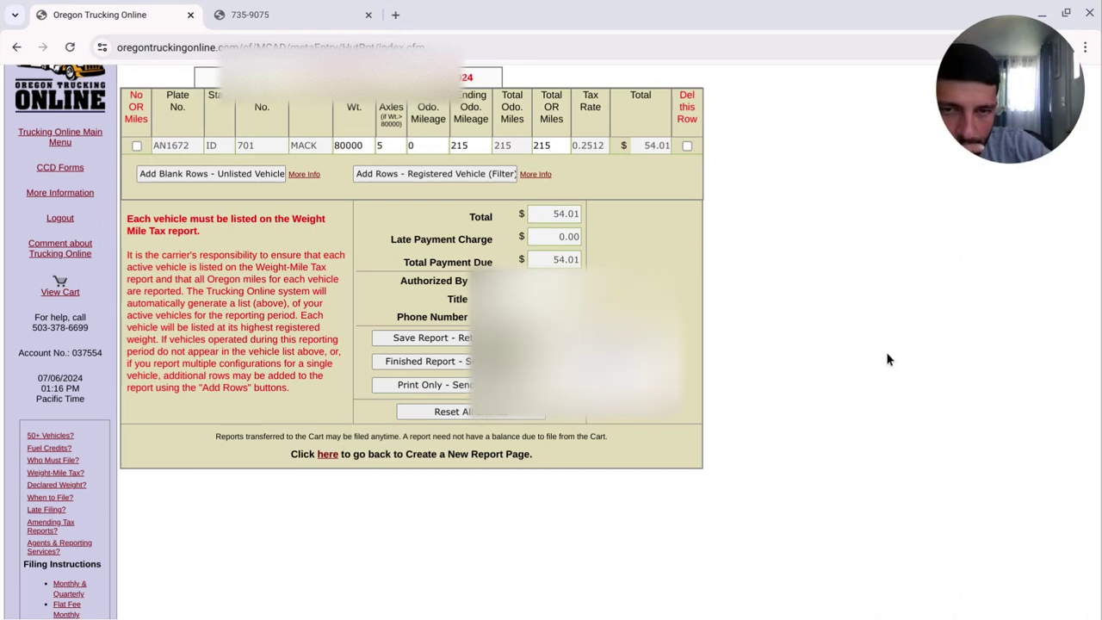
{"action": "scroll", "coordinate": [689, 302], "scroll_direction": "down", "scroll_amount": 1}
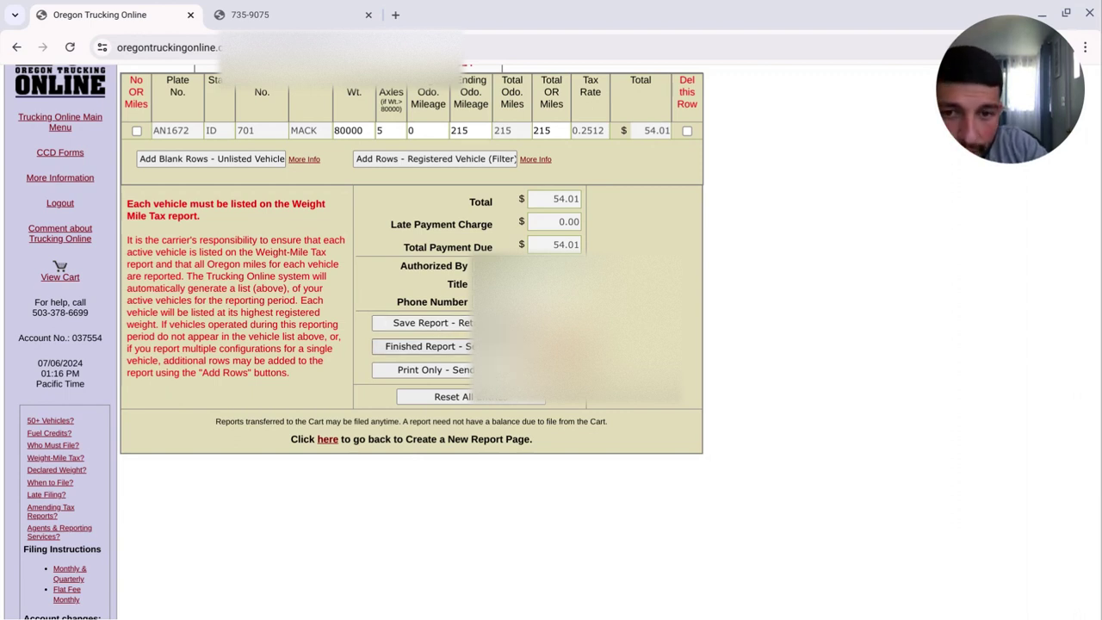
{"action": "scroll", "coordinate": [689, 302], "scroll_direction": "up", "scroll_amount": 1}
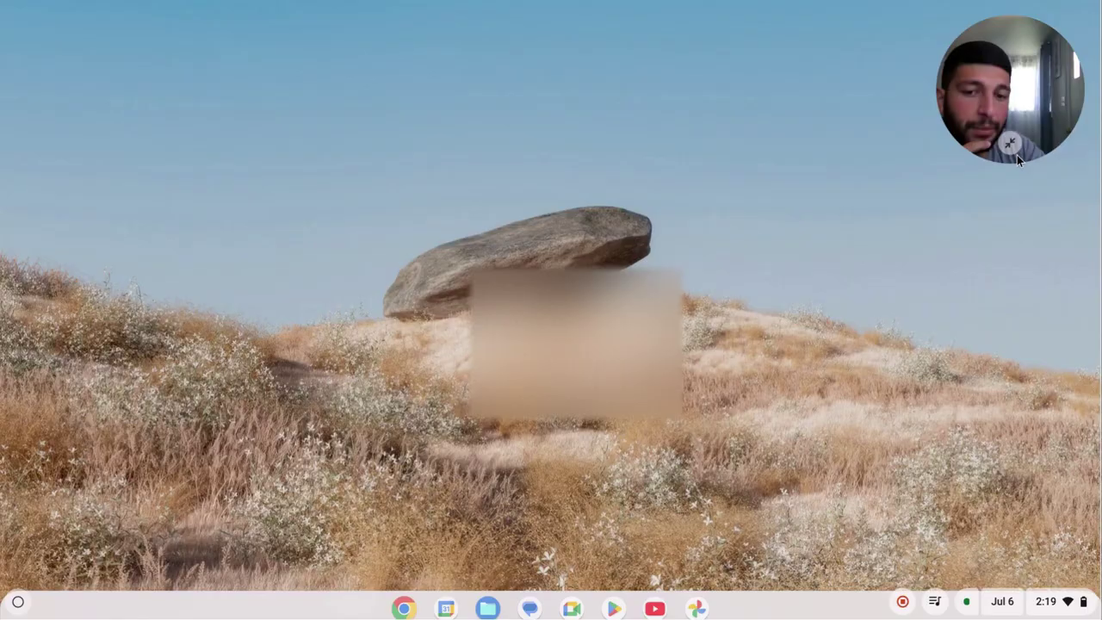
- Confirm Motive's Q2 IFTA summary shows 214.70 Oregon miles, then return to Oregon Trucking Online
{"action": "left_click", "coordinate": [1091, 8]}
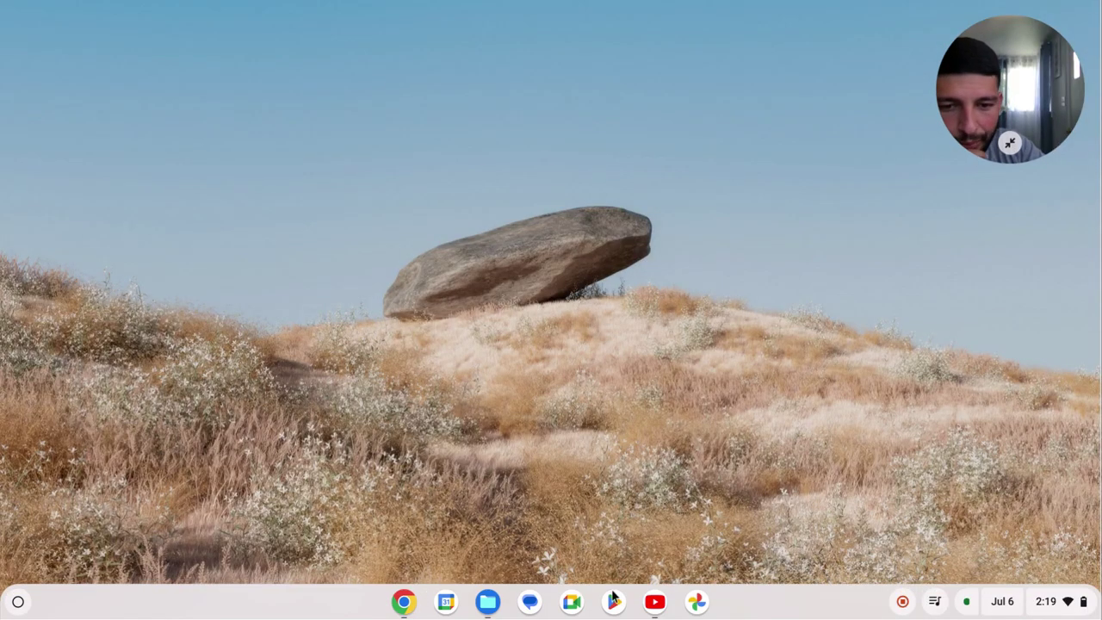
{"action": "left_click", "coordinate": [404, 602]}
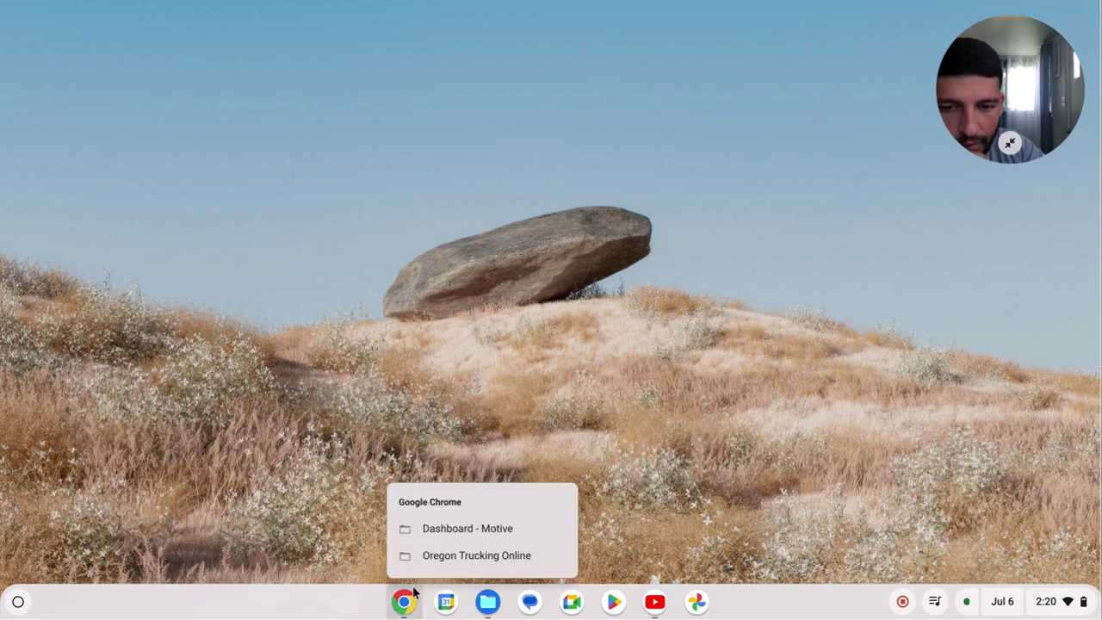
{"action": "left_click", "coordinate": [477, 529]}
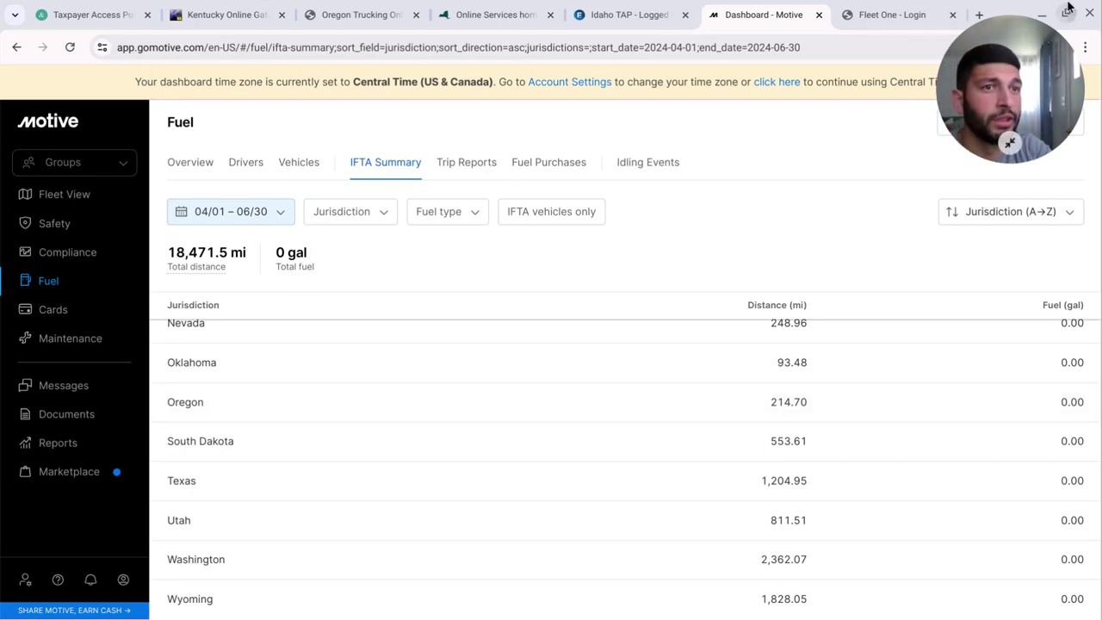
{"action": "key", "text": "alt+minus"}
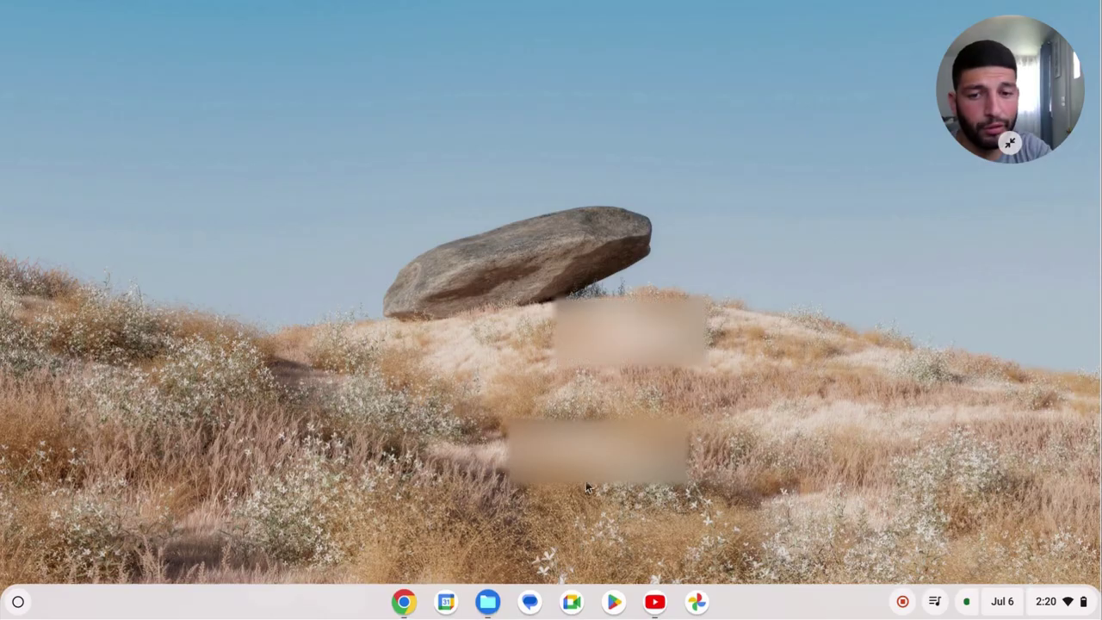
{"action": "left_click", "coordinate": [416, 602]}
{"action": "left_click", "coordinate": [464, 560]}
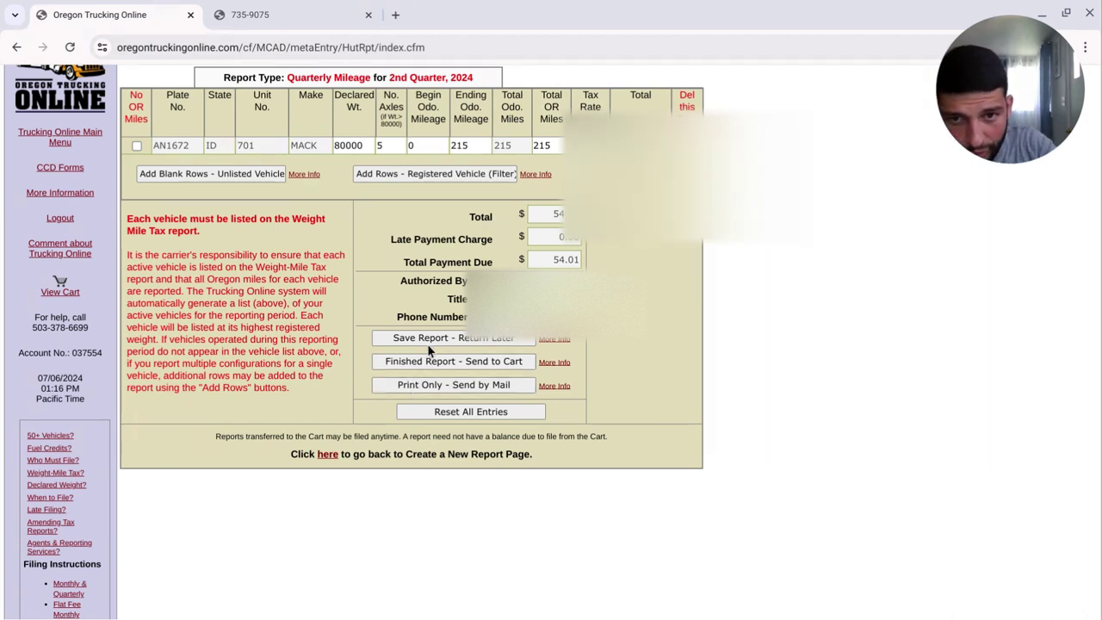
- Send the finished $54.01 Q2 2024 report to the cart, keeping it in the cart
{"action": "left_click", "coordinate": [475, 362]}
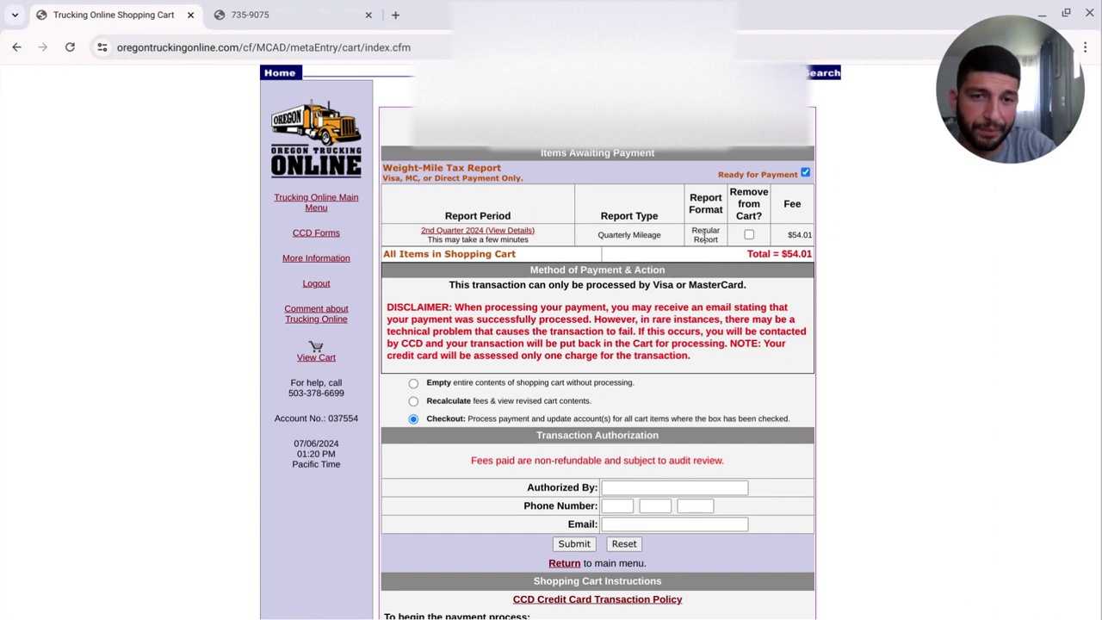
{"action": "scroll", "coordinate": [705, 234], "scroll_direction": "down", "scroll_amount": 1}
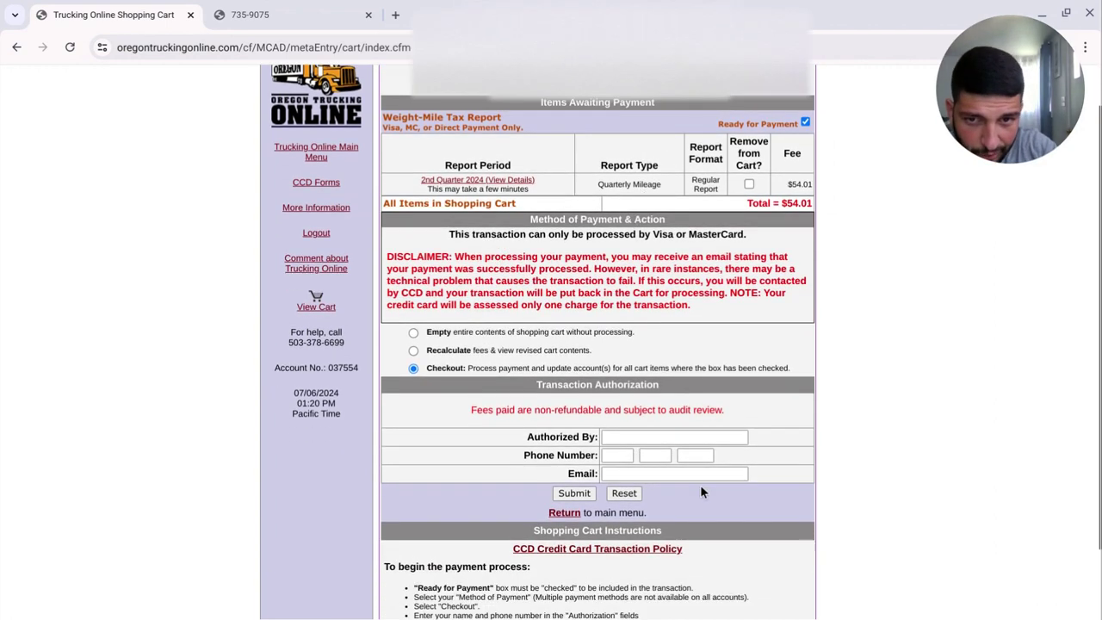
{"action": "scroll", "coordinate": [743, 266], "scroll_direction": "up", "scroll_amount": 1}
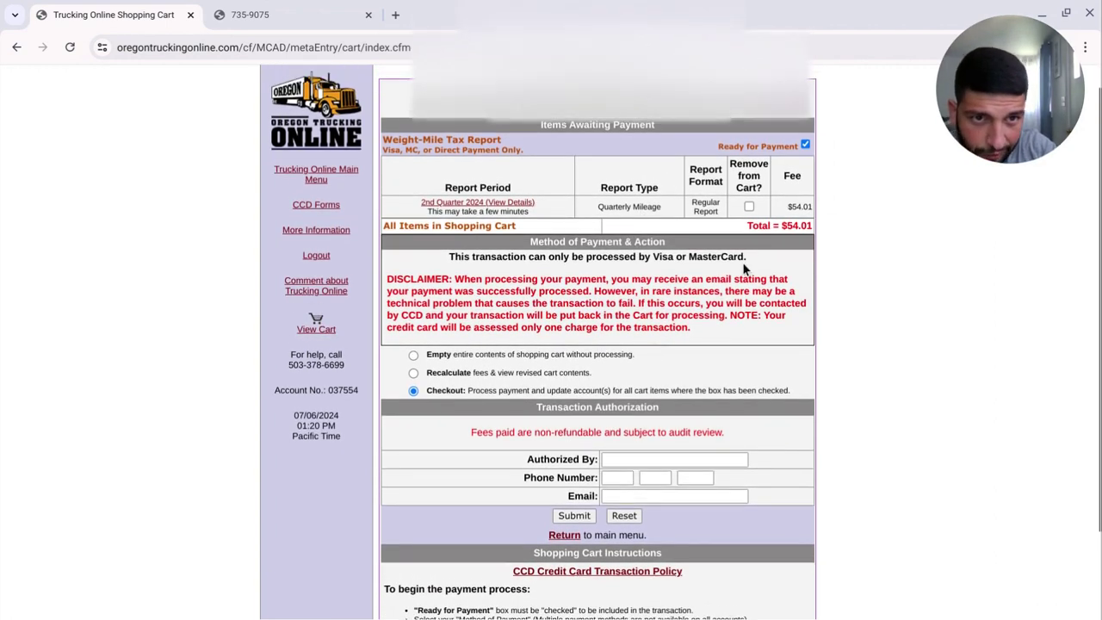
{"action": "left_click", "coordinate": [749, 207]}
{"action": "scroll", "coordinate": [467, 319], "scroll_direction": "down", "scroll_amount": 1}
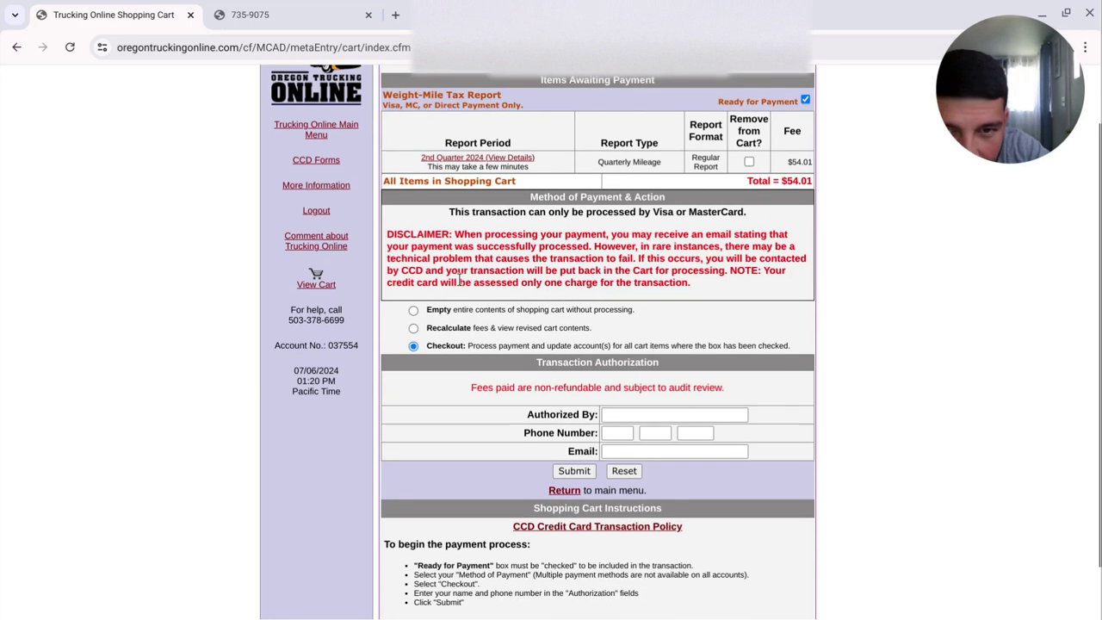
{"action": "scroll", "coordinate": [459, 280], "scroll_direction": "down", "scroll_amount": 1}
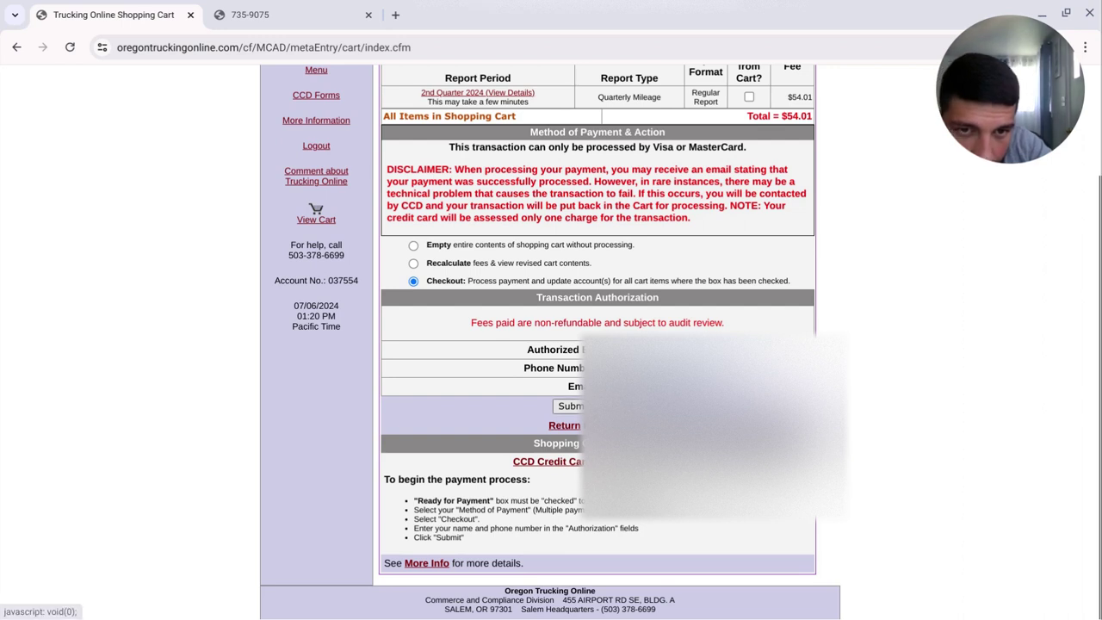
{"action": "scroll", "coordinate": [771, 250], "scroll_direction": "up", "scroll_amount": 1}
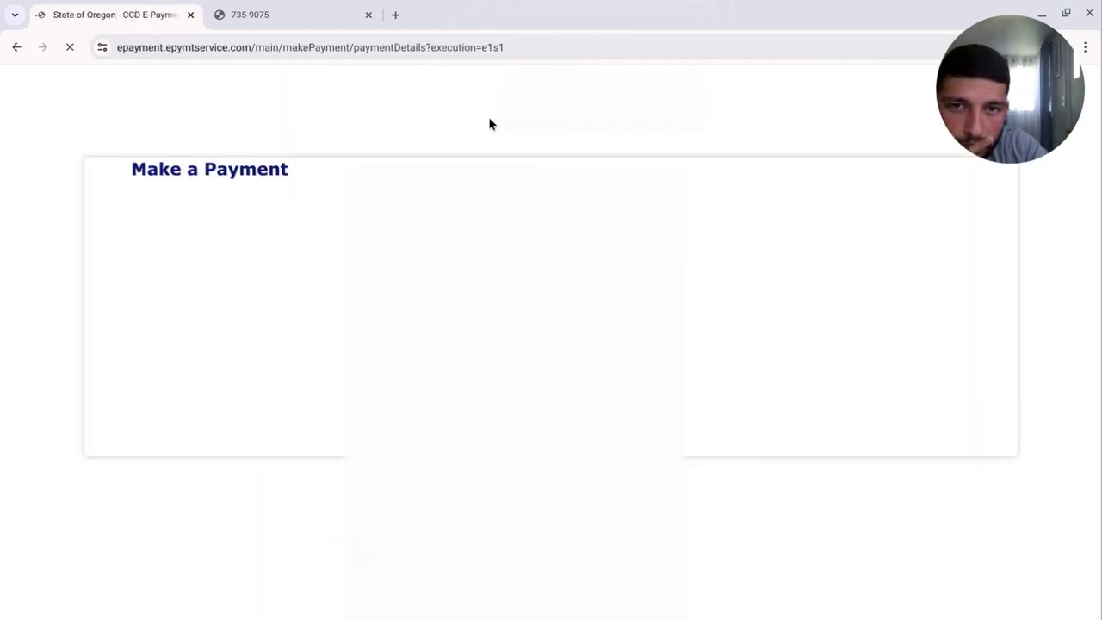
{"action": "scroll", "coordinate": [550, 362], "scroll_direction": "down", "scroll_amount": 1}
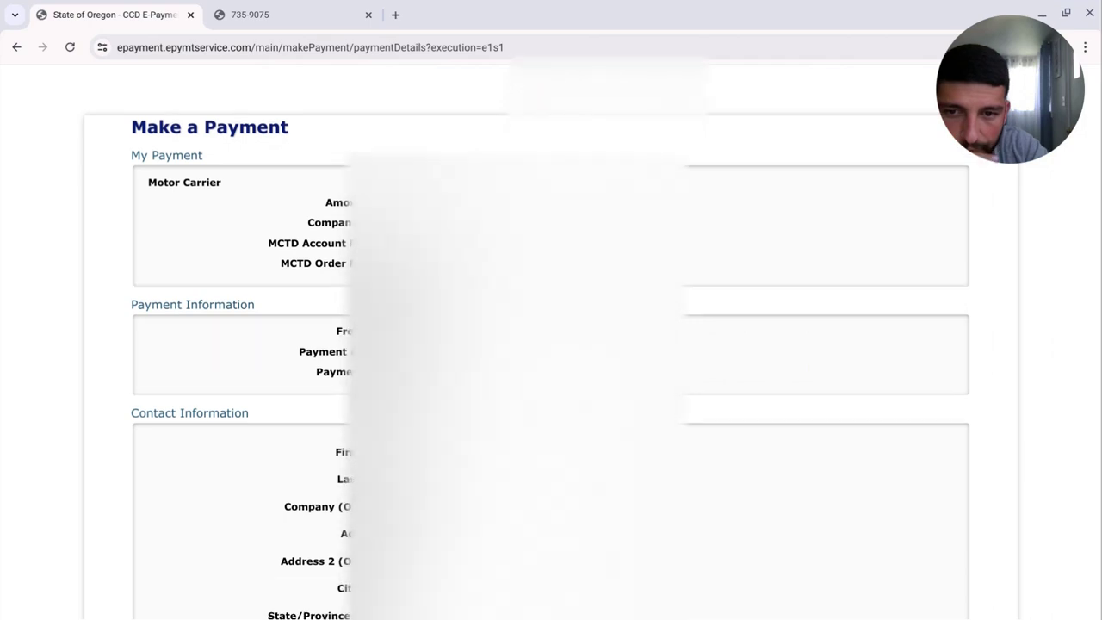
{"action": "scroll", "coordinate": [497, 411], "scroll_direction": "down", "scroll_amount": 4}
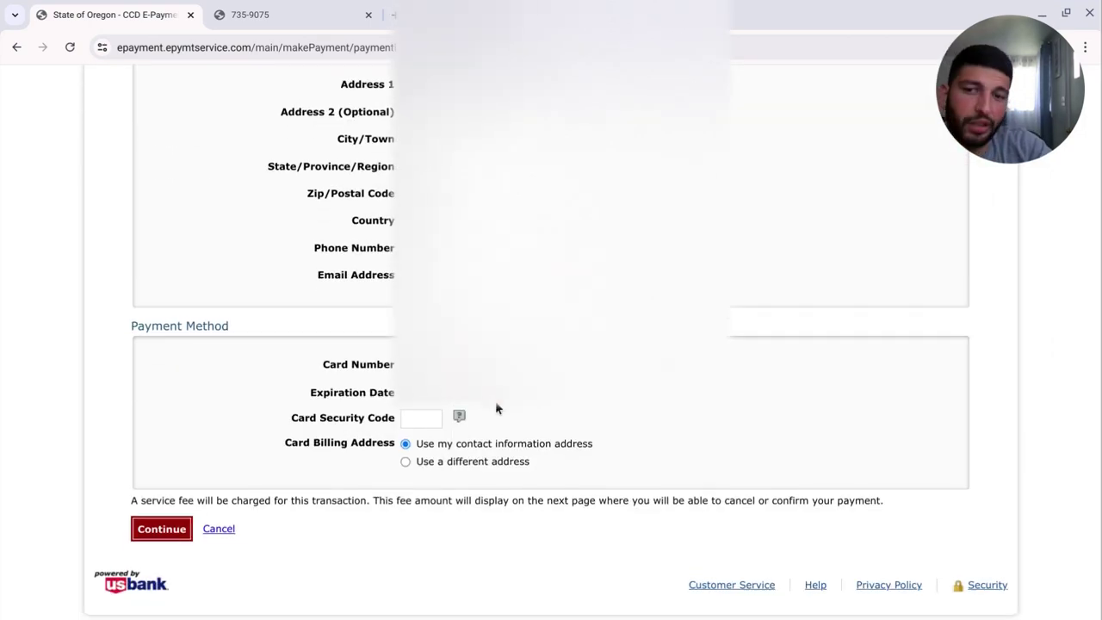
{"action": "scroll", "coordinate": [497, 411], "scroll_direction": "up", "scroll_amount": 4}
{"action": "scroll", "coordinate": [551, 344], "scroll_direction": "up", "scroll_amount": 2}
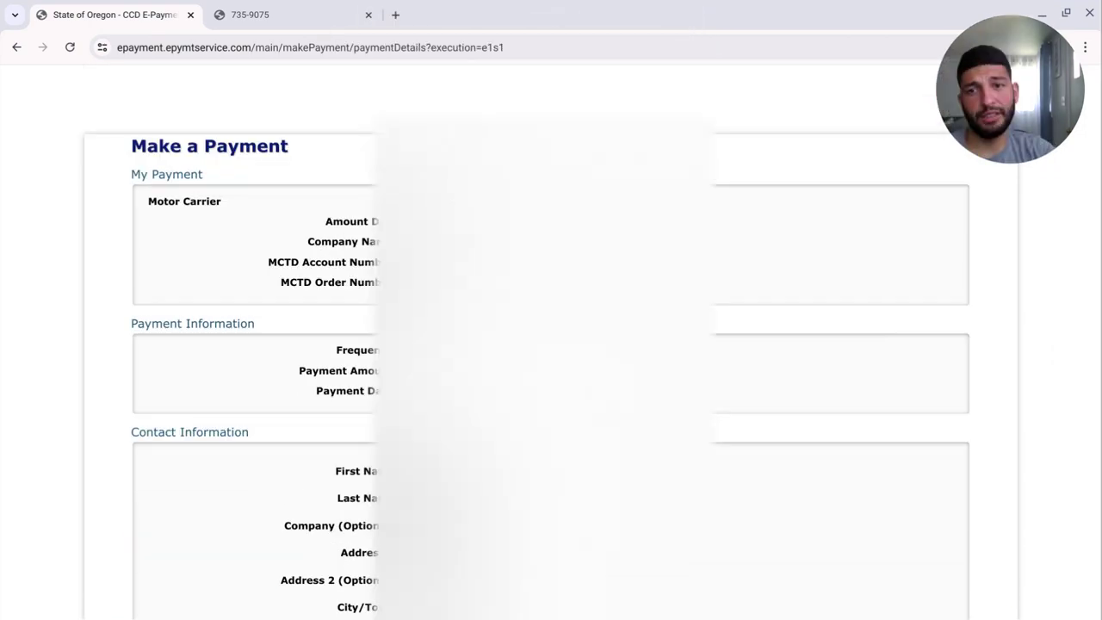
{"action": "scroll", "coordinate": [551, 344], "scroll_direction": "down", "scroll_amount": 1}
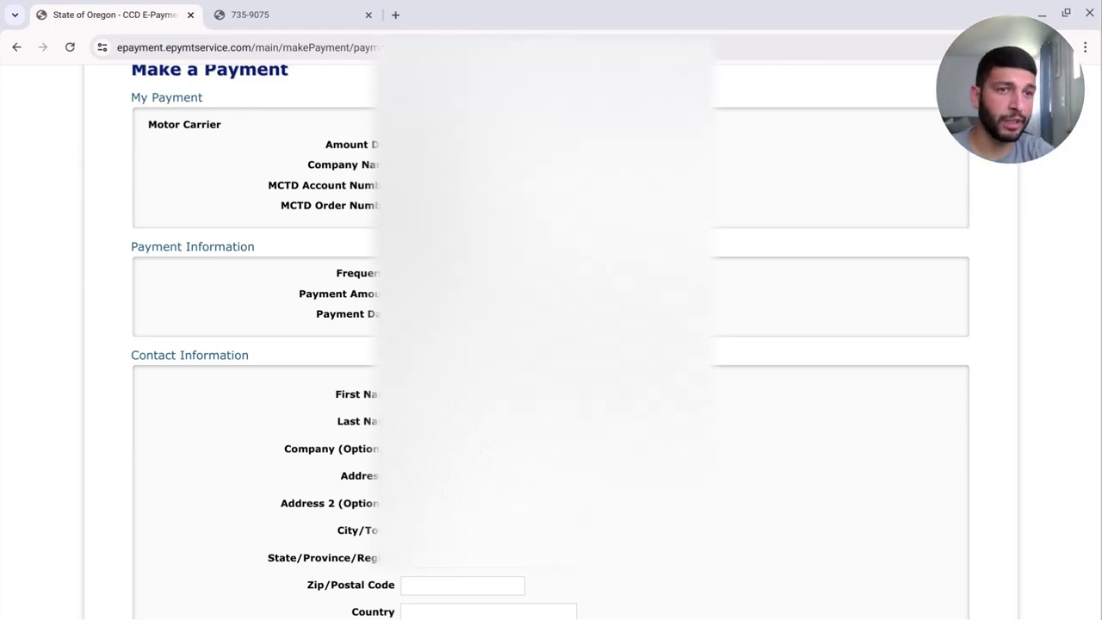
{"action": "scroll", "coordinate": [551, 344], "scroll_direction": "down", "scroll_amount": 1}
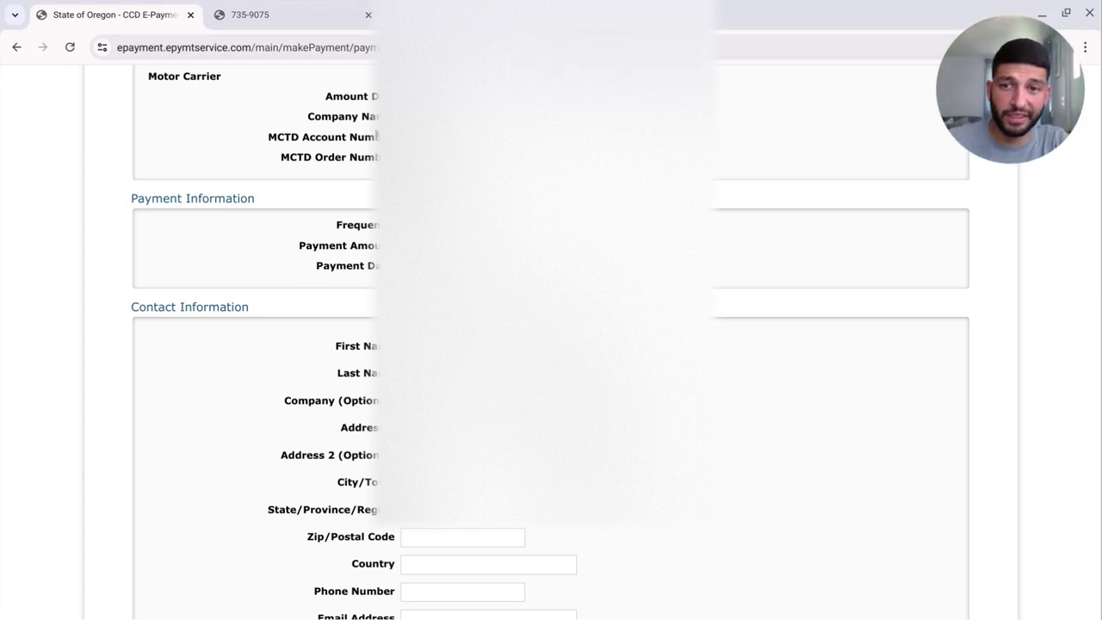
{"action": "scroll", "coordinate": [551, 344], "scroll_direction": "down", "scroll_amount": 1}
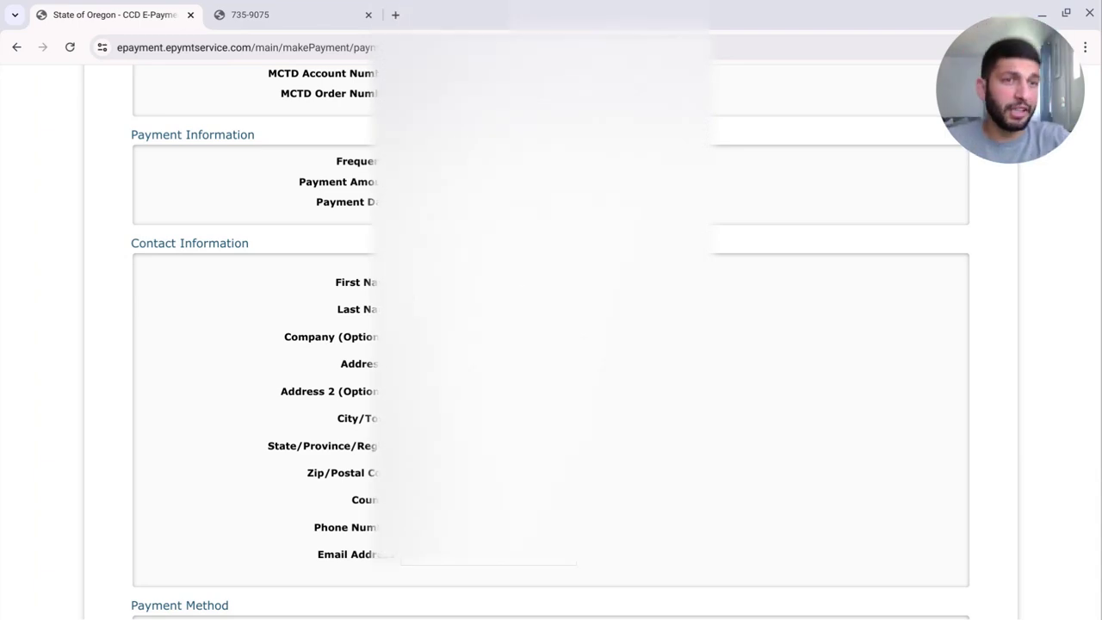
{"action": "scroll", "coordinate": [551, 344], "scroll_direction": "down", "scroll_amount": 4}
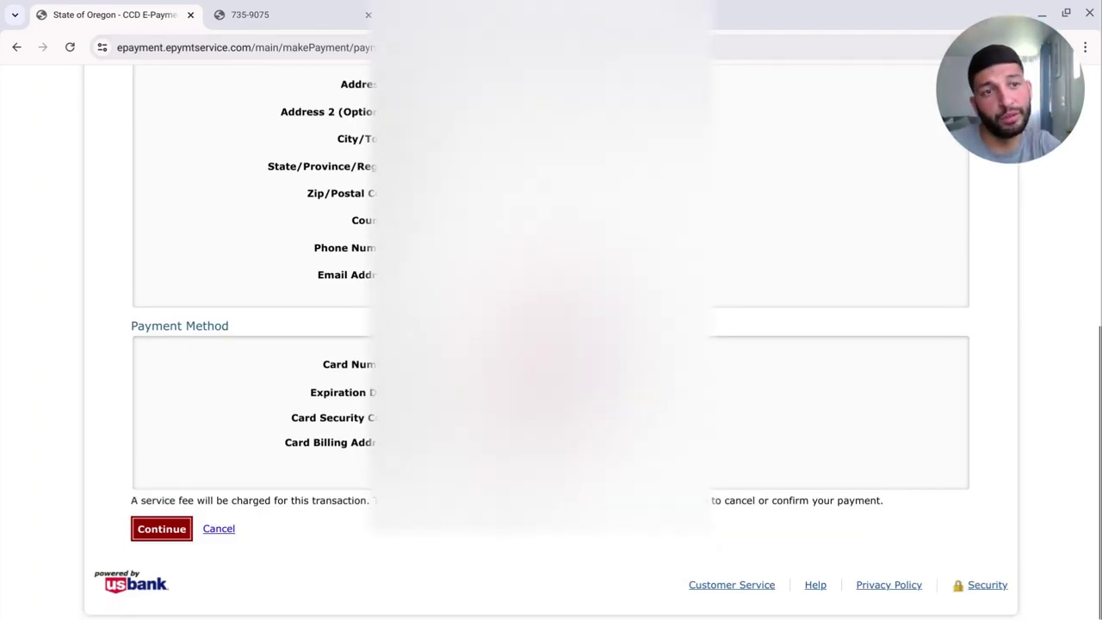
{"action": "scroll", "coordinate": [551, 345], "scroll_direction": "up", "scroll_amount": 8}
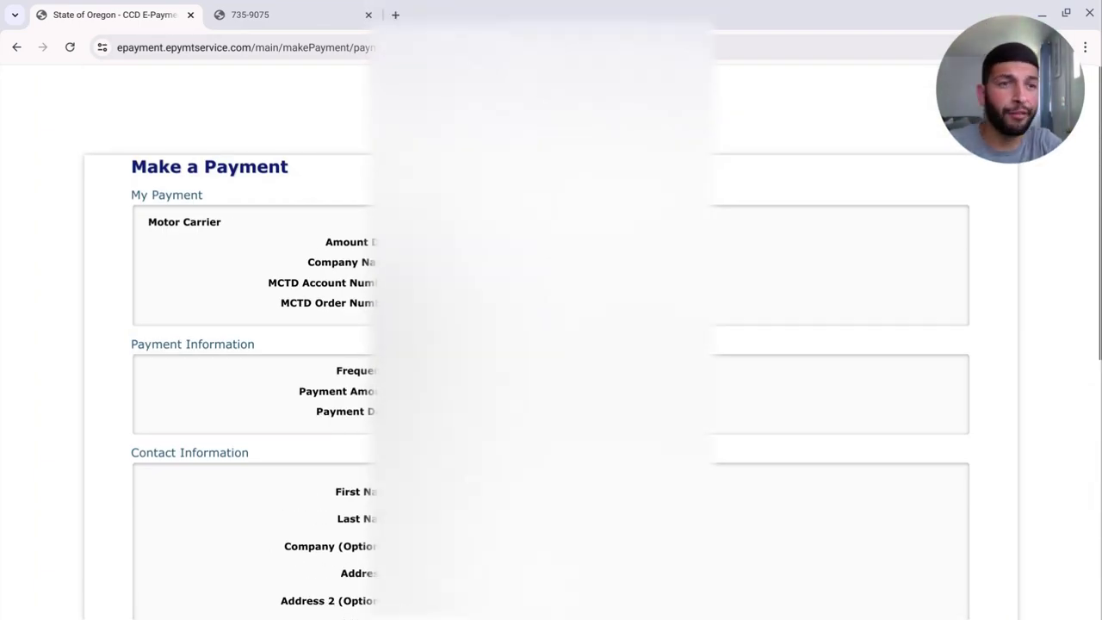
{"action": "scroll", "coordinate": [728, 195], "scroll_direction": "down", "scroll_amount": 2}
{"action": "scroll", "coordinate": [728, 194], "scroll_direction": "up", "scroll_amount": 3}
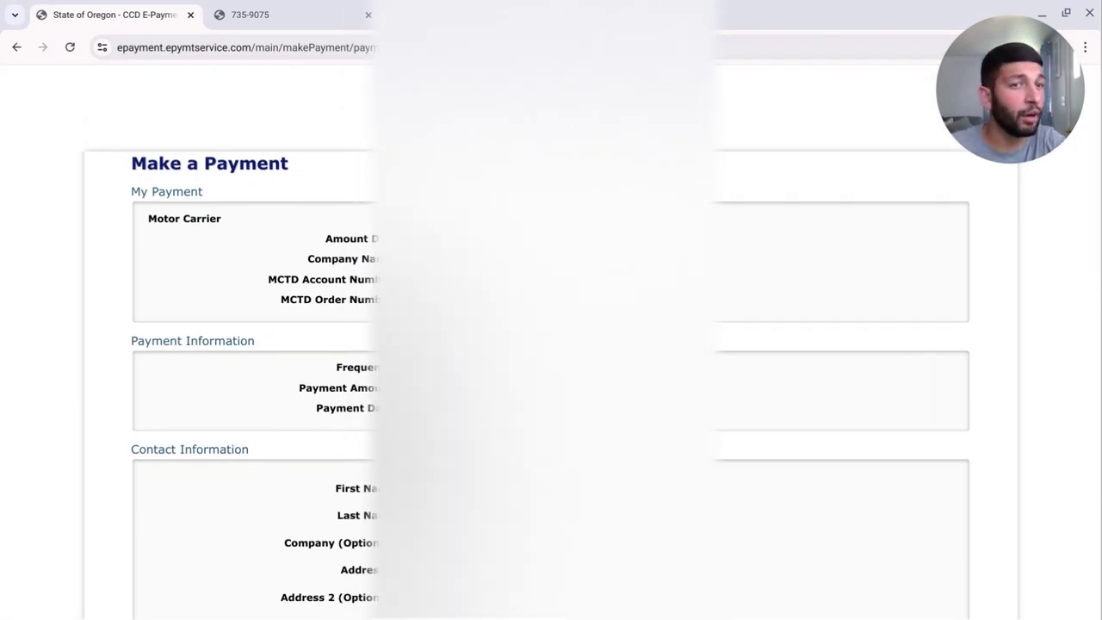
{"action": "scroll", "coordinate": [679, 196], "scroll_direction": "down", "scroll_amount": 3}
{"action": "scroll", "coordinate": [682, 190], "scroll_direction": "down", "scroll_amount": 4}
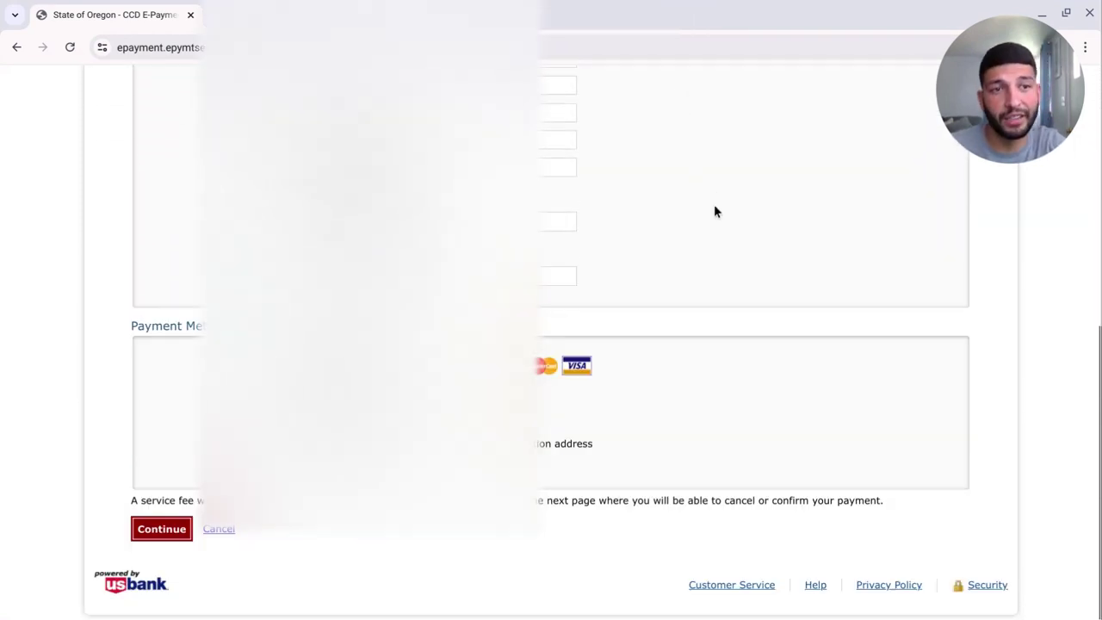
{"action": "scroll", "coordinate": [693, 293], "scroll_direction": "up", "scroll_amount": 3}
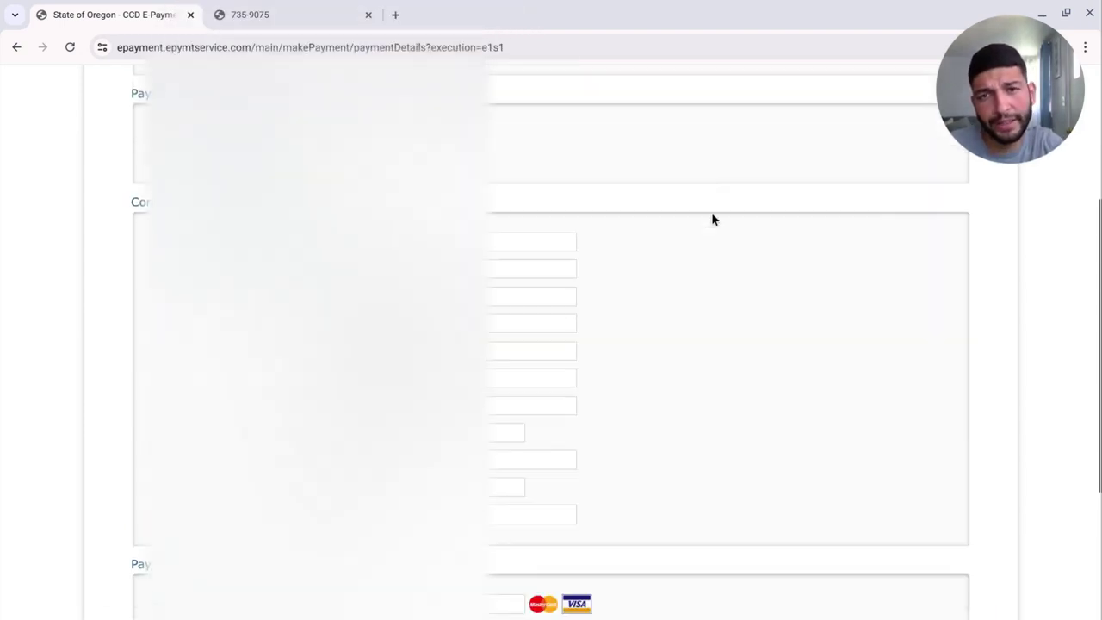
{"action": "scroll", "coordinate": [685, 284], "scroll_direction": "down", "scroll_amount": 3}
{"action": "scroll", "coordinate": [662, 359], "scroll_direction": "up", "scroll_amount": 1}
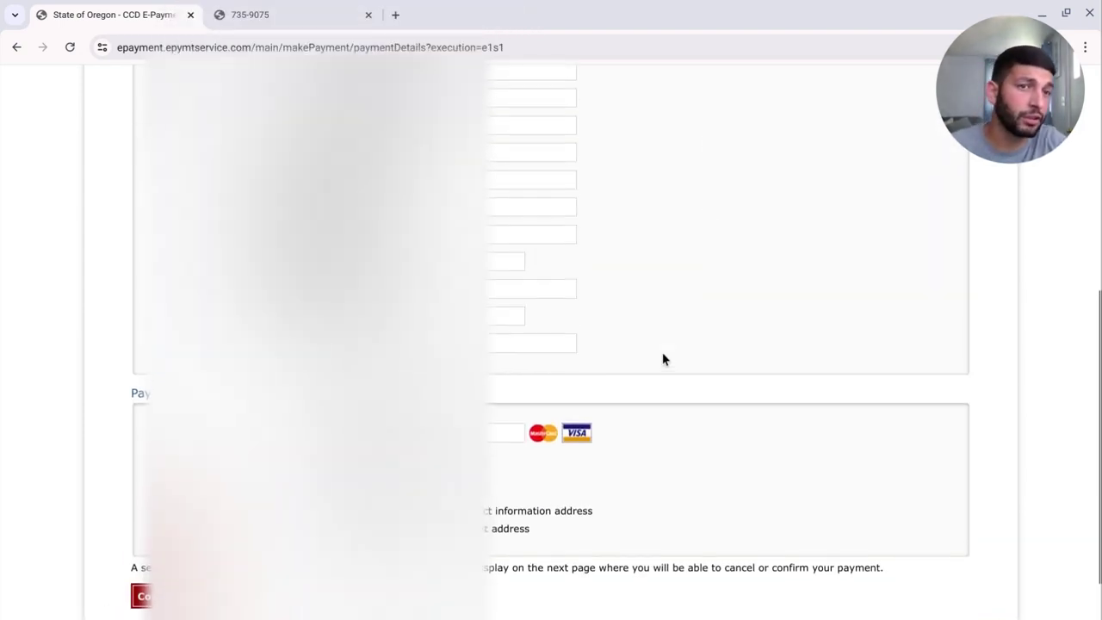
{"action": "scroll", "coordinate": [651, 256], "scroll_direction": "down", "scroll_amount": 1}
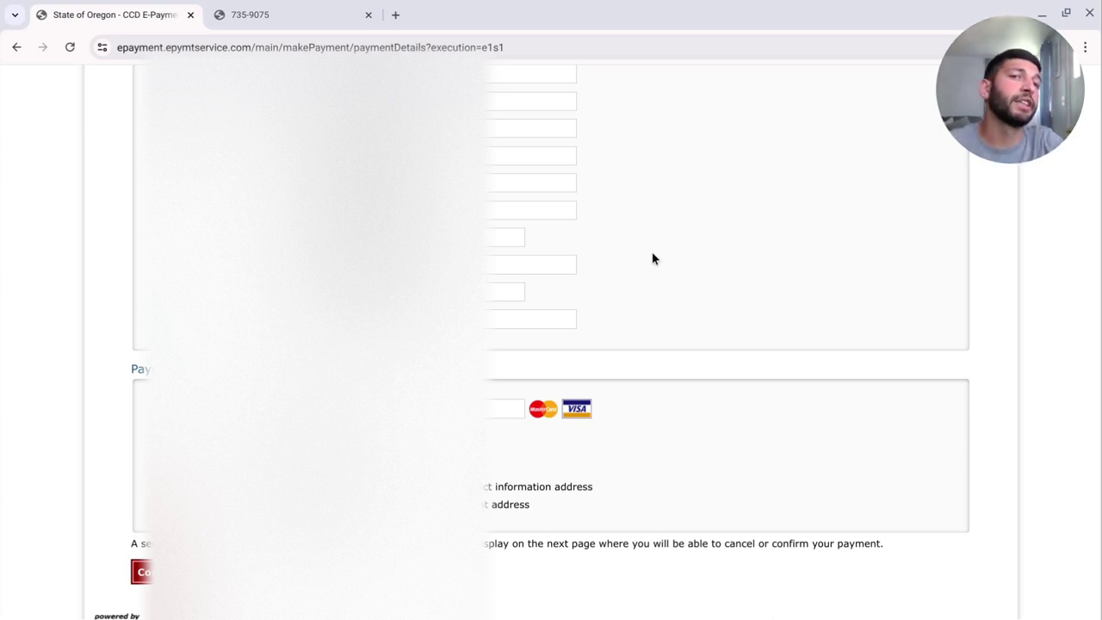
{"action": "mouse_move", "coordinate": [1053, 66]}
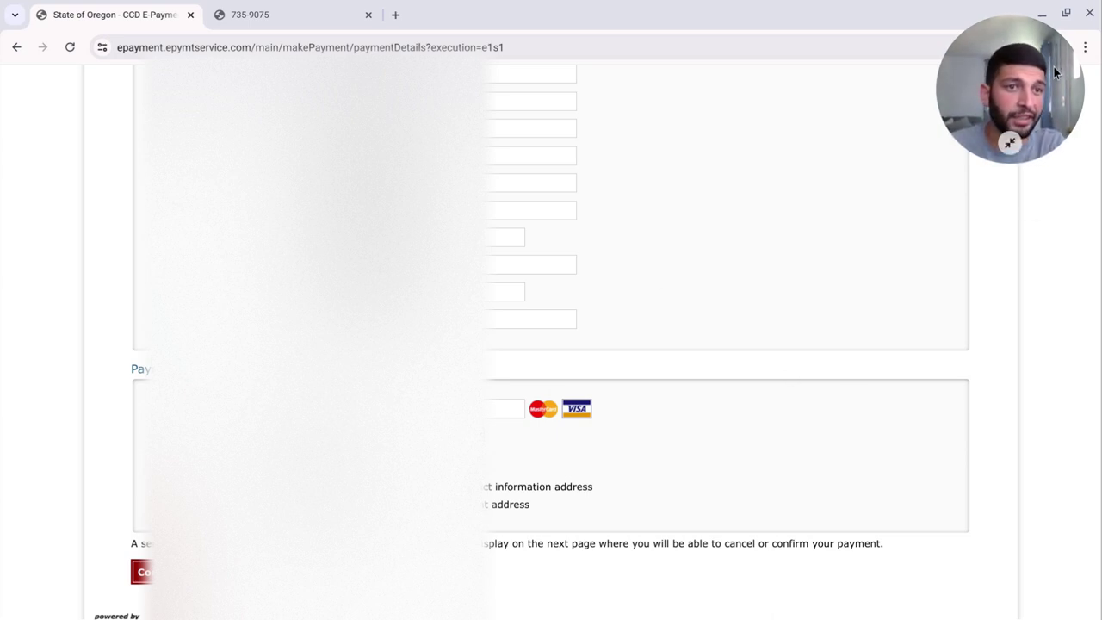